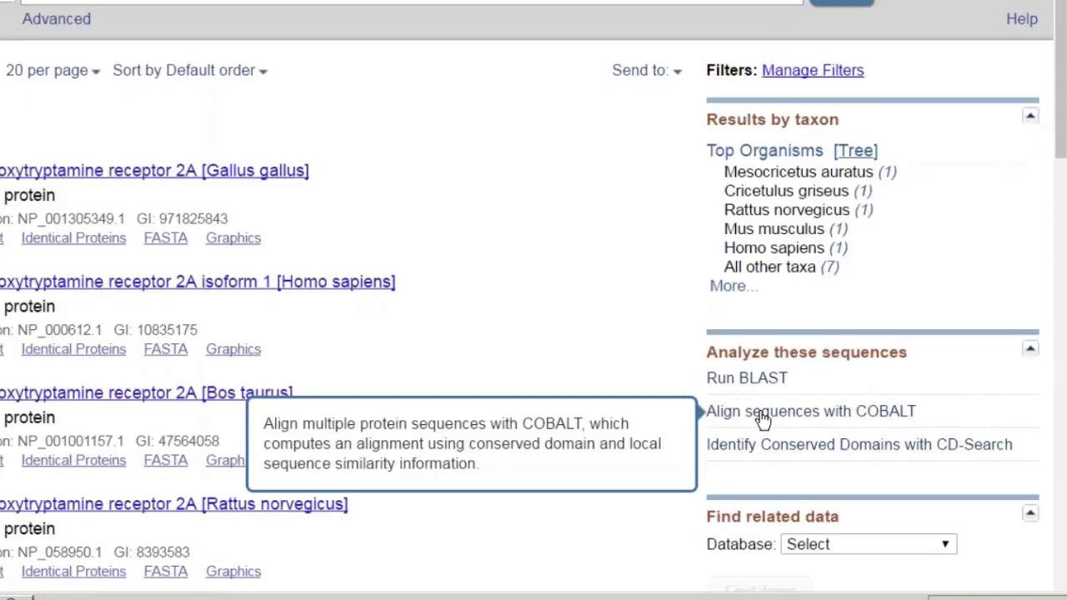
Align the listed 5-hydroxytryptamine receptor 2A proteins with COBALT and zoom the alignment to sequence level around position 440.
left_click(761, 419)
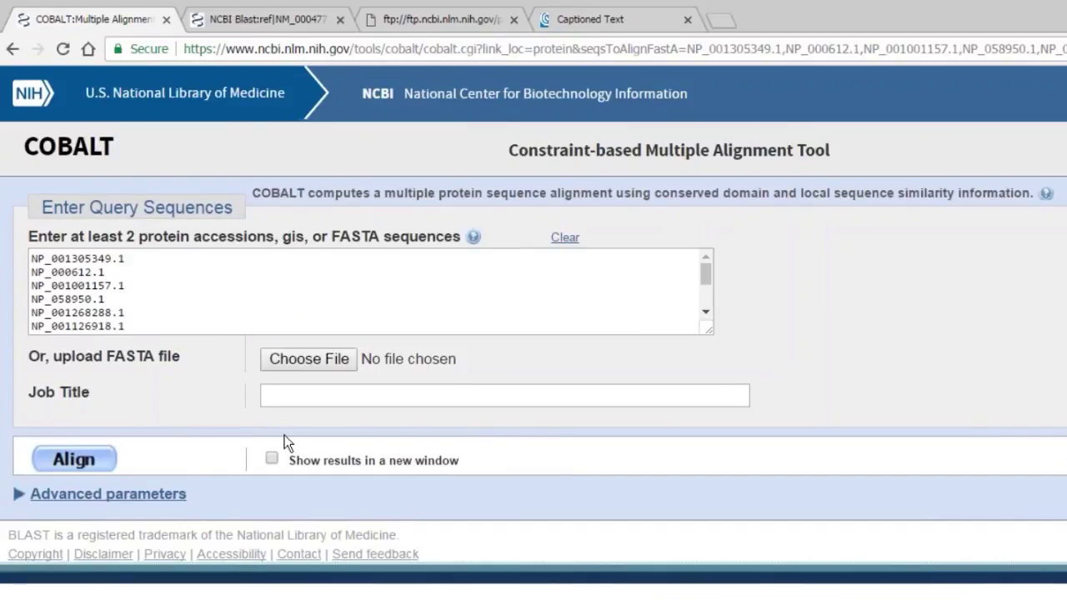
left_click(94, 463)
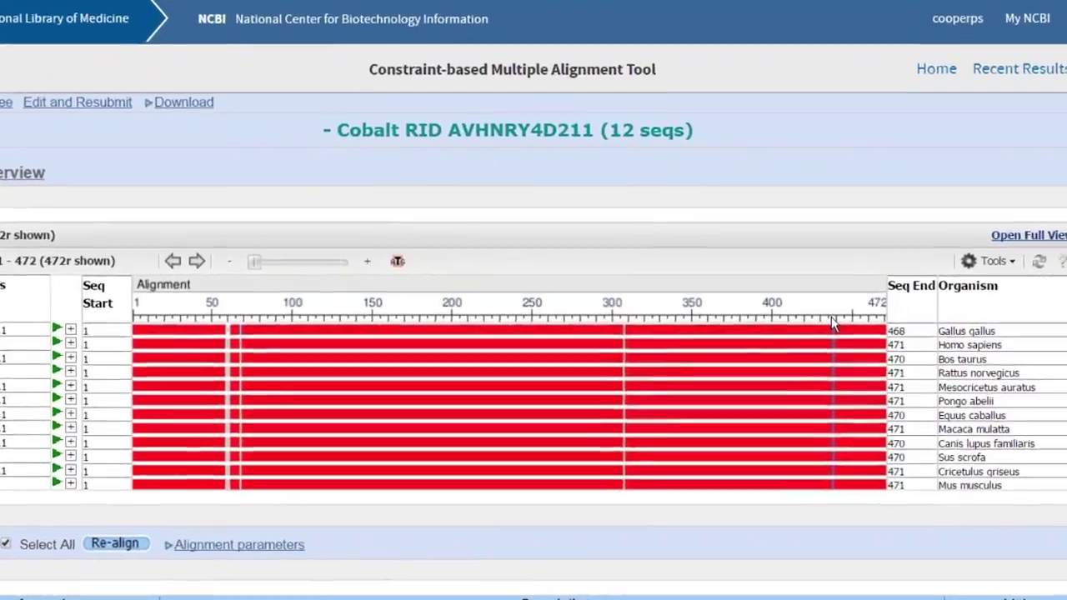
right_click(851, 322)
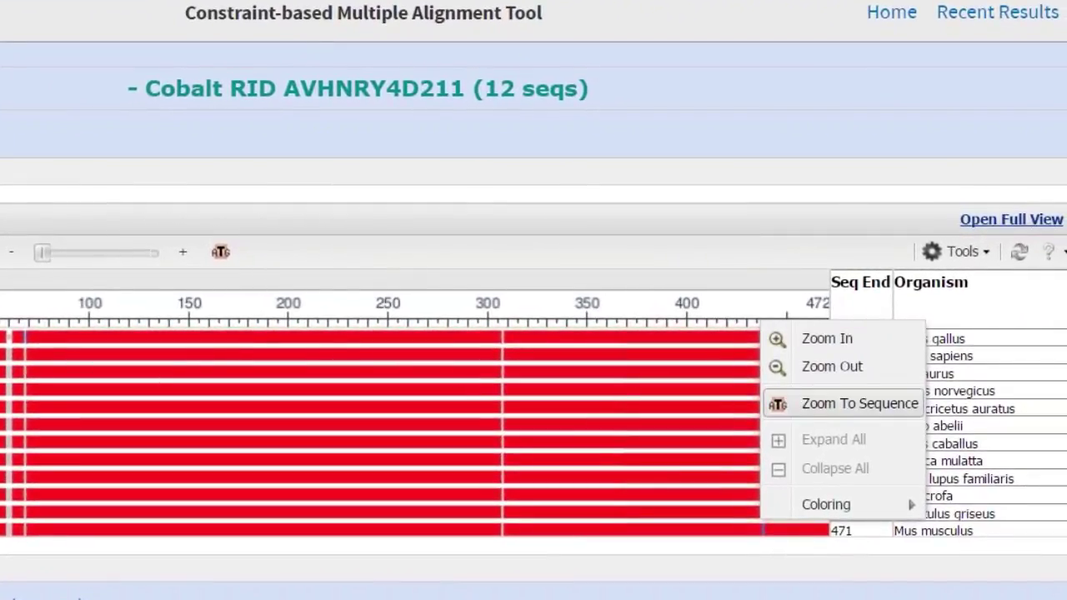
left_click(808, 406)
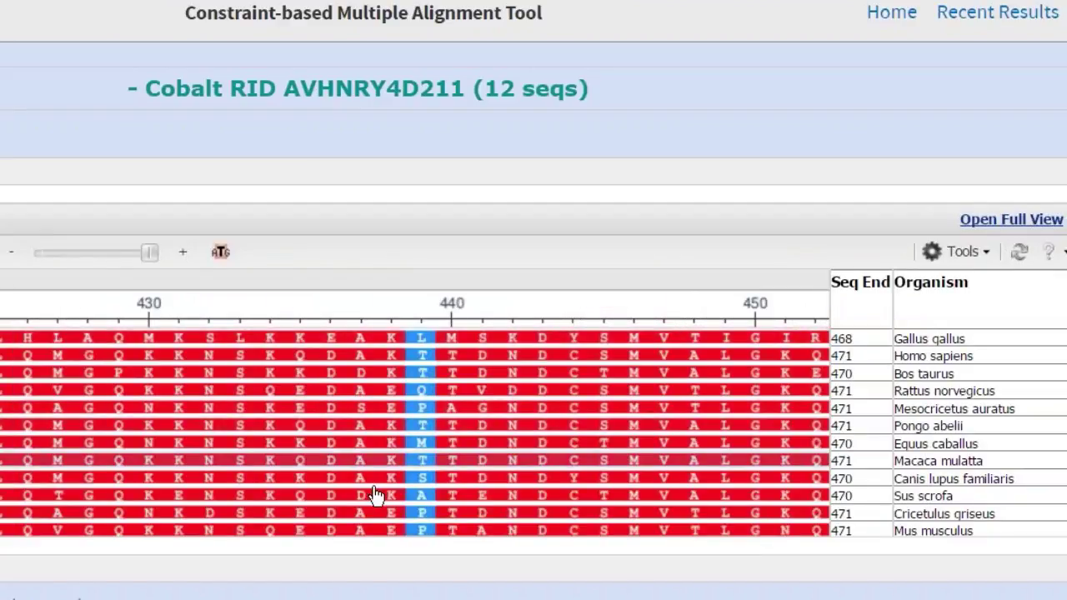
left_click(390, 350)
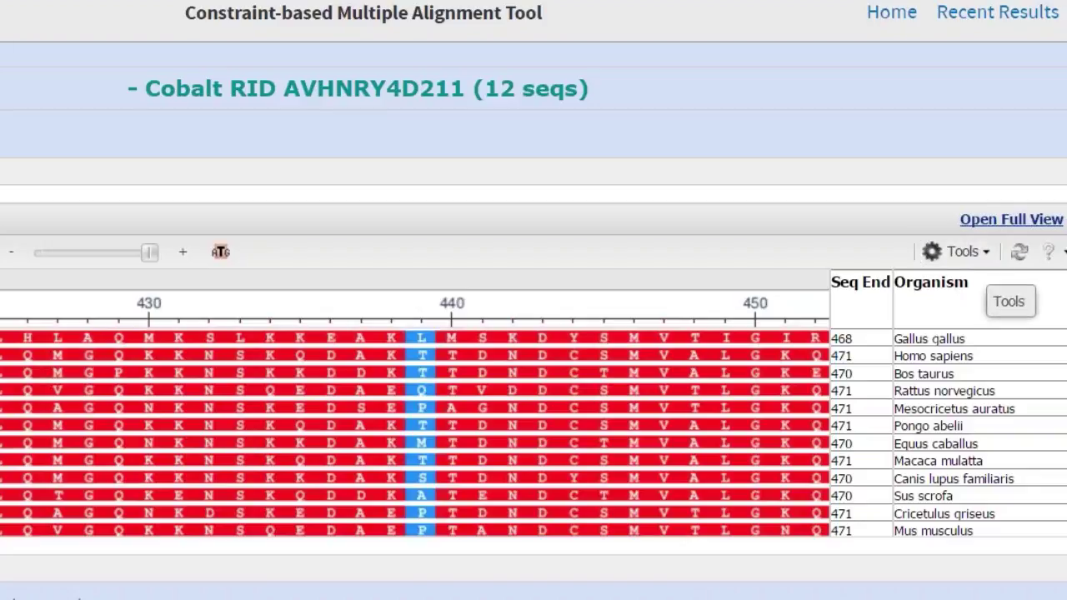
Color the alignment with the Rasmol Amino Acid Colors scheme.
right_click(526, 301)
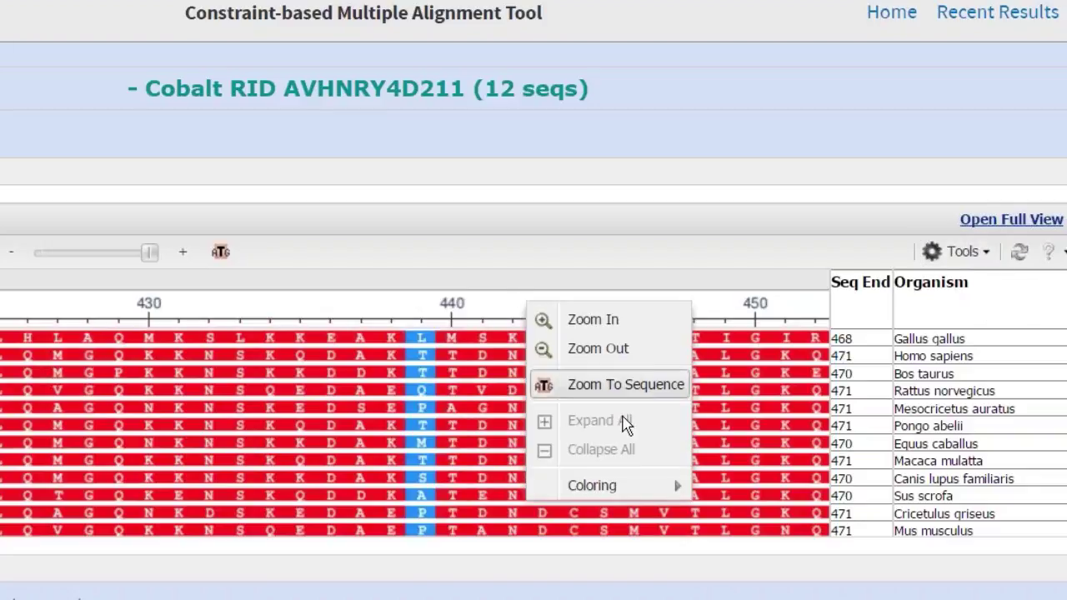
mouse_move(625, 496)
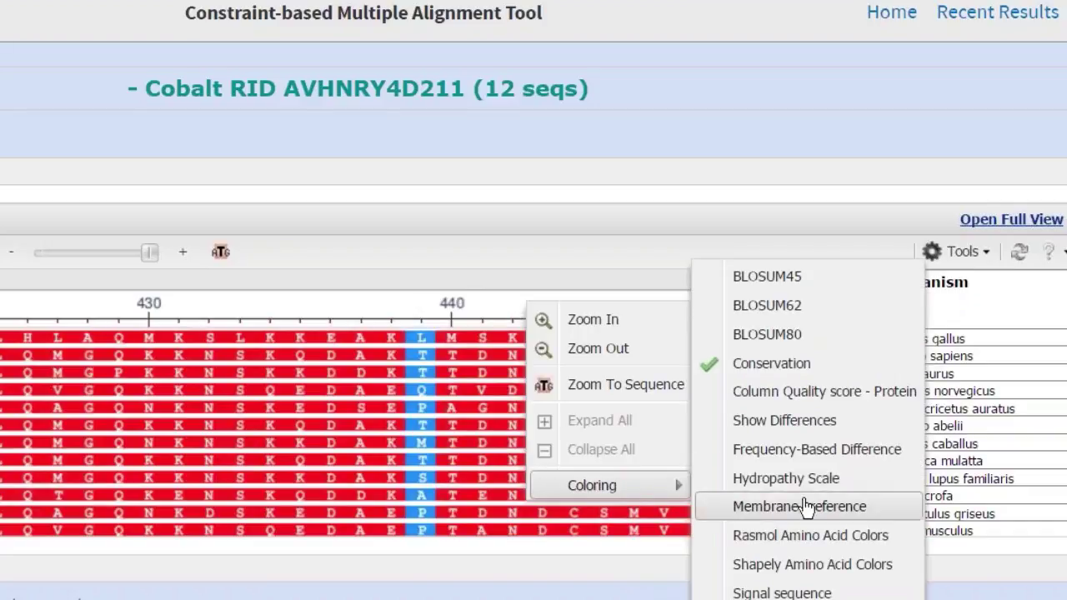
left_click(808, 537)
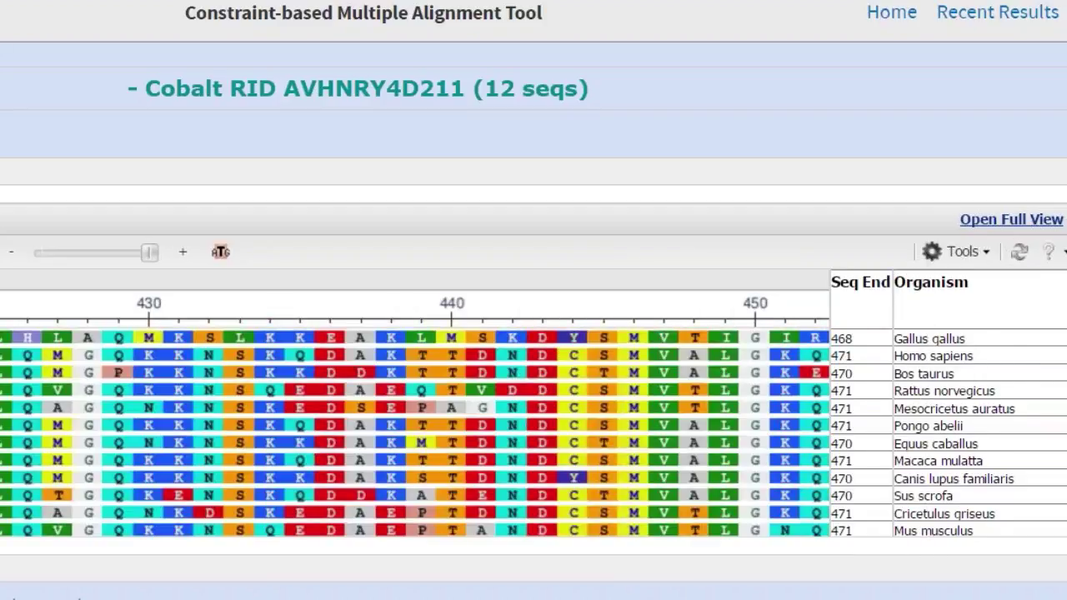
Switch the alignment coloring to Frequency-Based Difference.
right_click(667, 303)
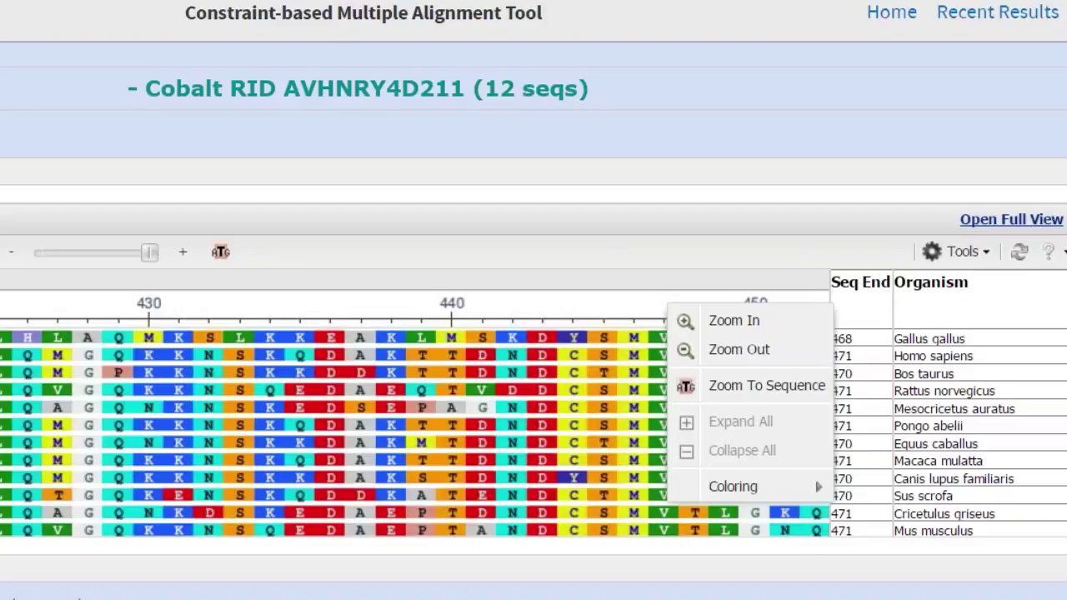
mouse_move(740, 488)
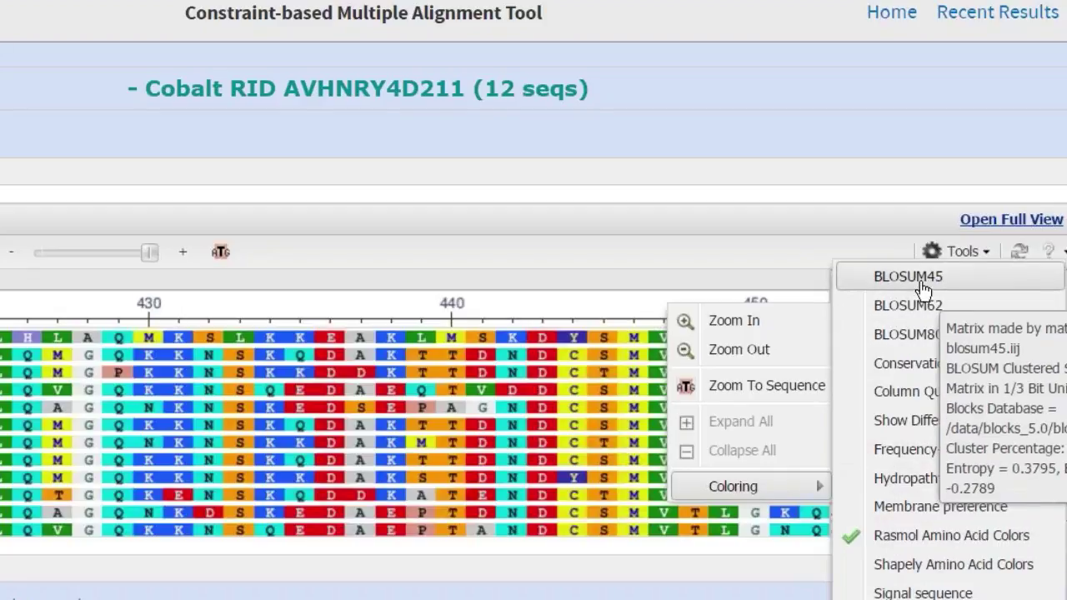
mouse_move(771, 498)
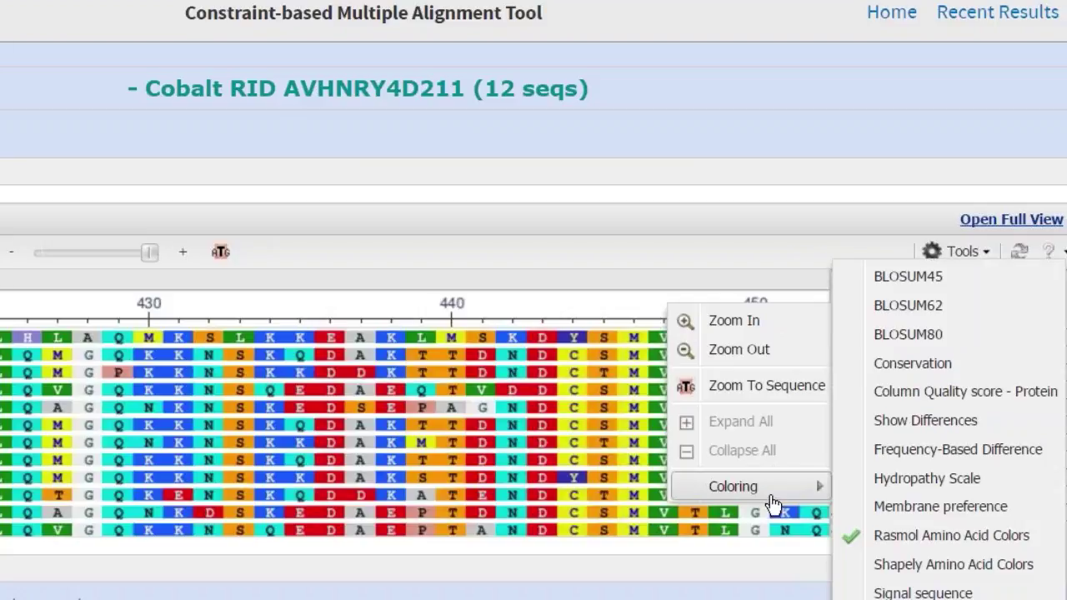
left_click(949, 454)
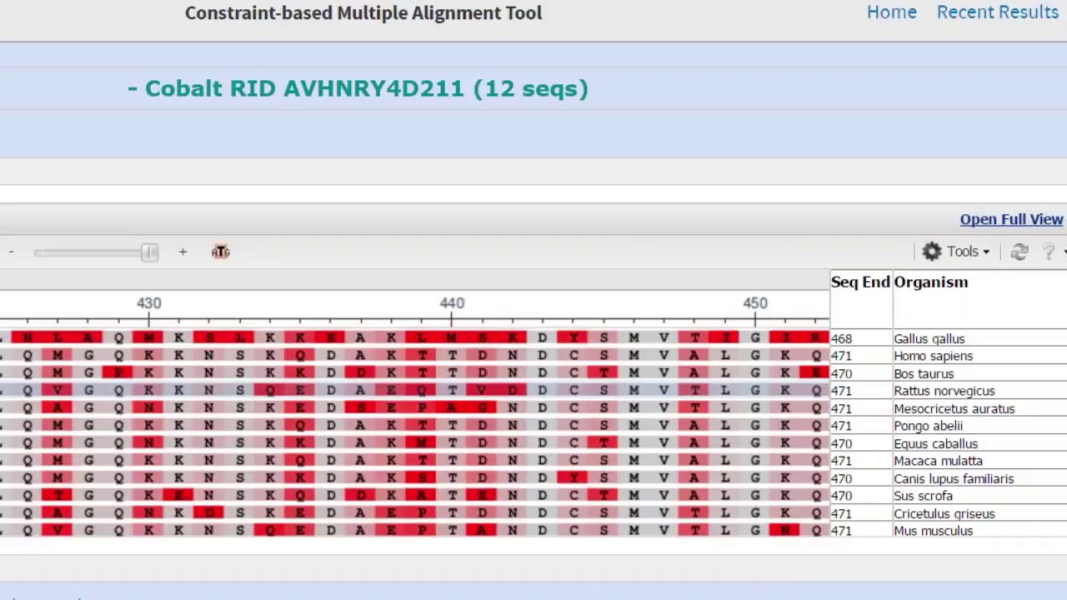
Set the alignment coloring to Show Differences.
right_click(635, 300)
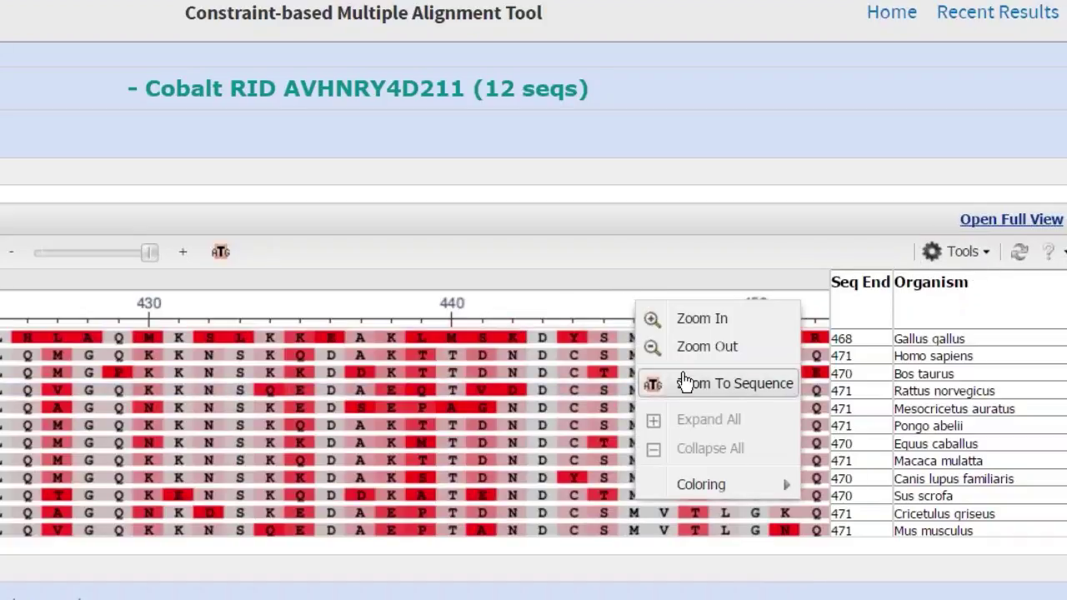
mouse_move(702, 493)
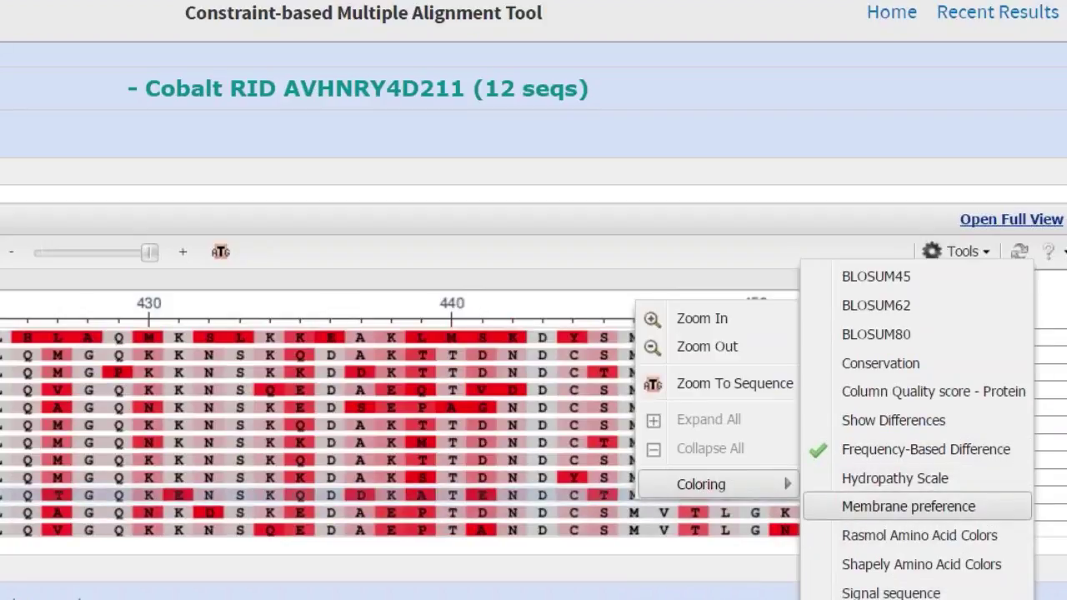
left_click(881, 419)
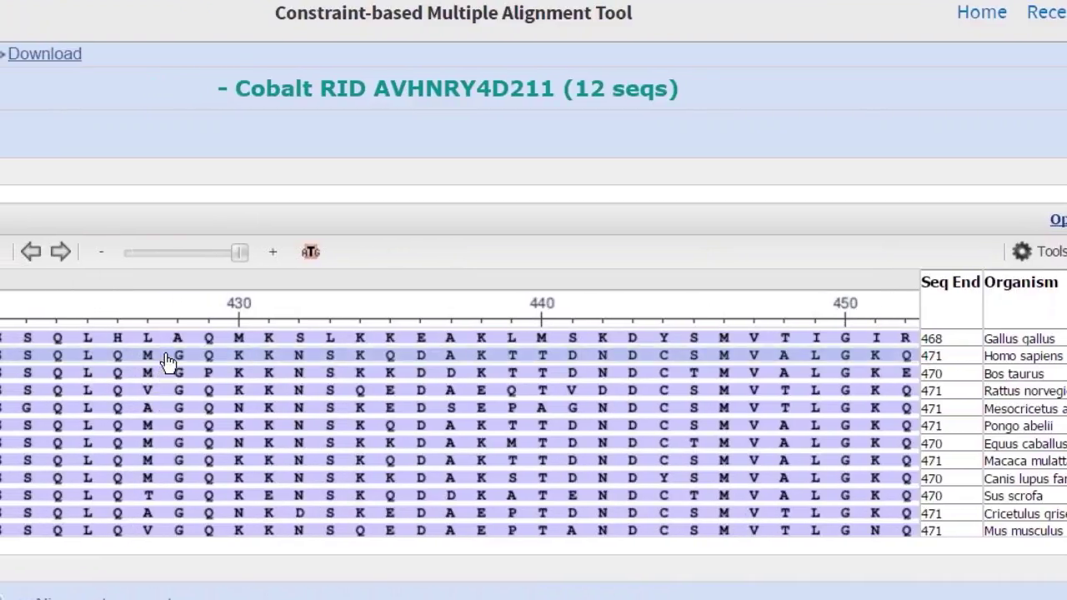
Set the Homo sapiens sequence NP_000612.1 as master and display its feature annotations across the full alignment.
right_click(169, 363)
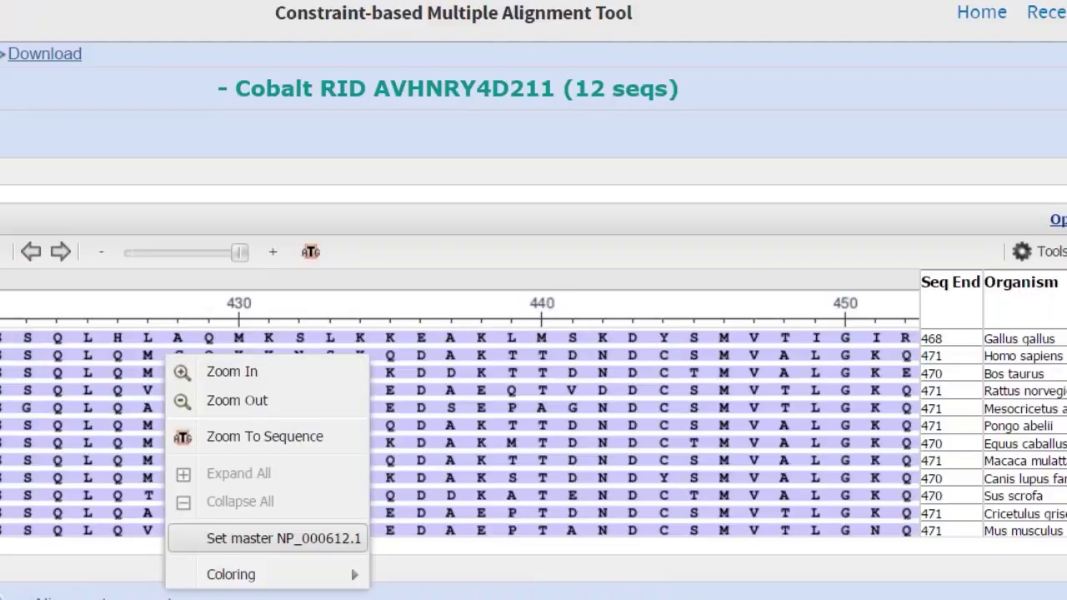
left_click(218, 538)
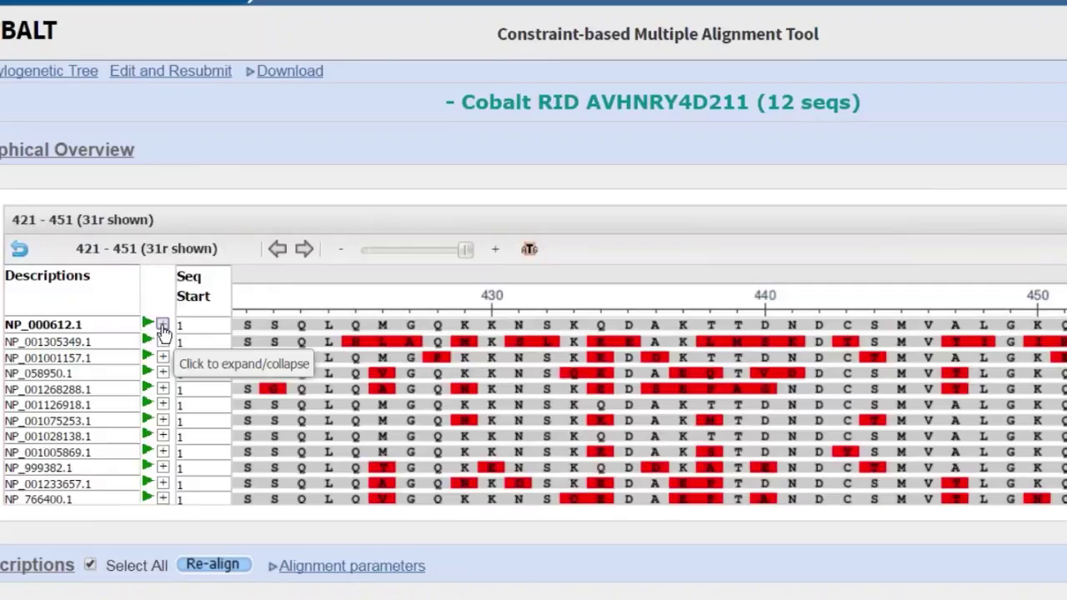
left_click(163, 325)
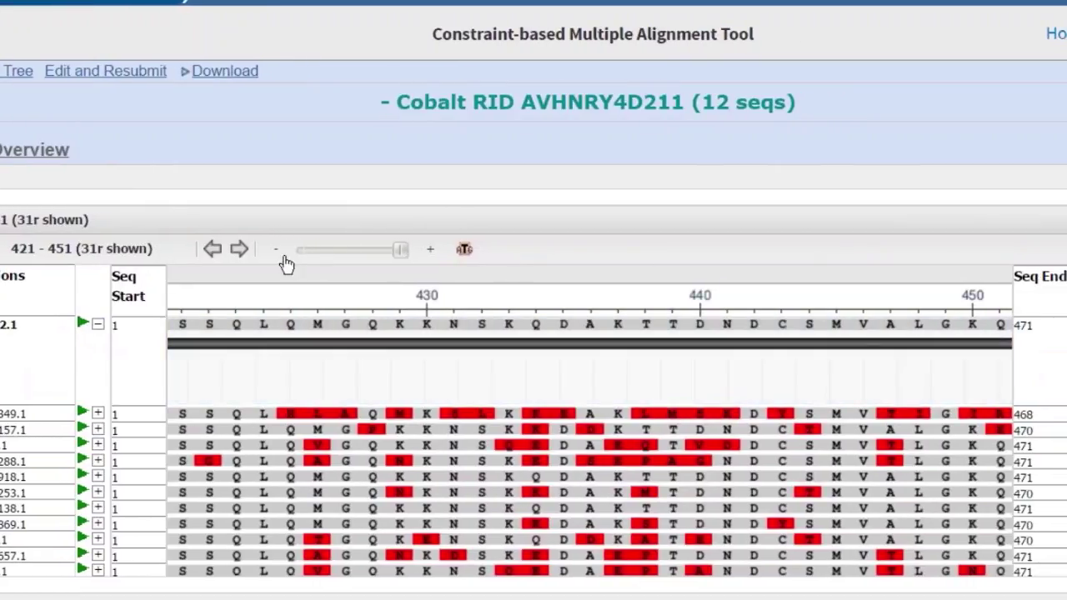
left_click(277, 253)
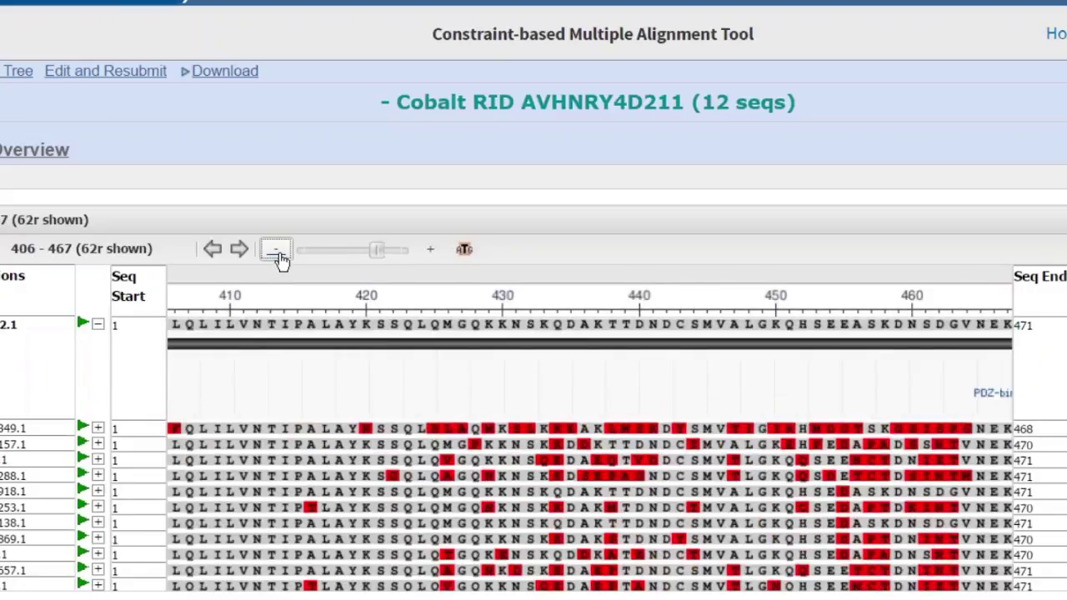
left_click(277, 253)
left_click(279, 254)
left_click(277, 253)
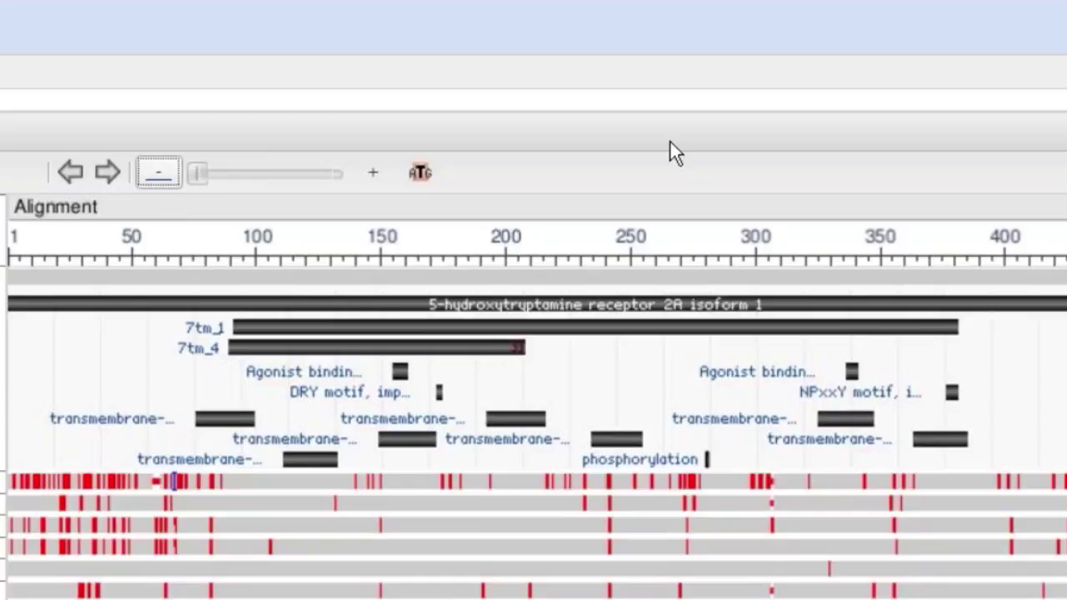
Color the full alignment by Hydropathy Scale to compare it with the annotated transmembrane regions.
right_click(719, 232)
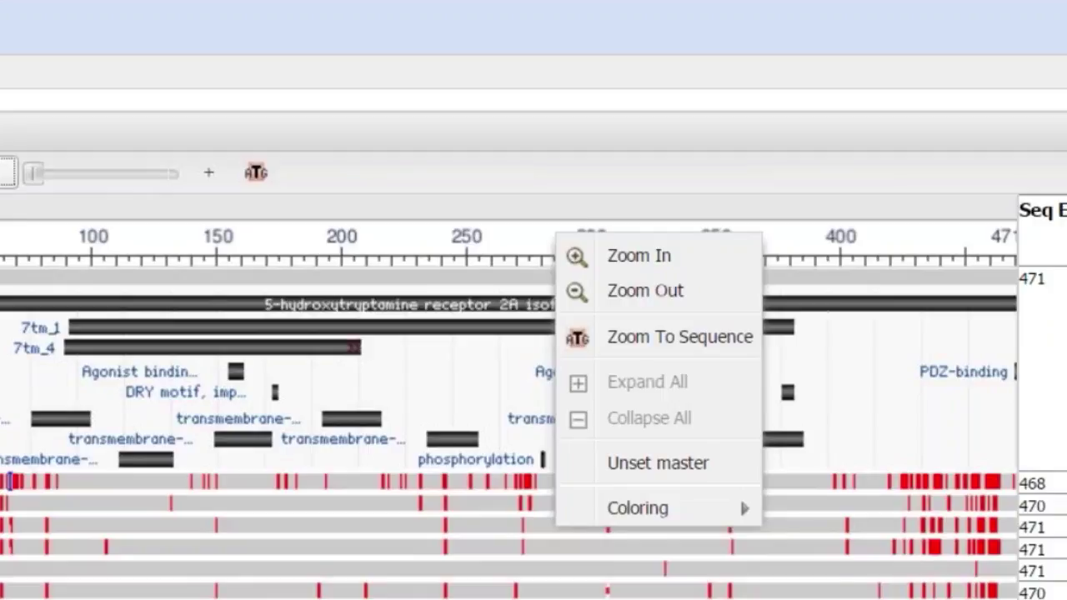
mouse_move(685, 522)
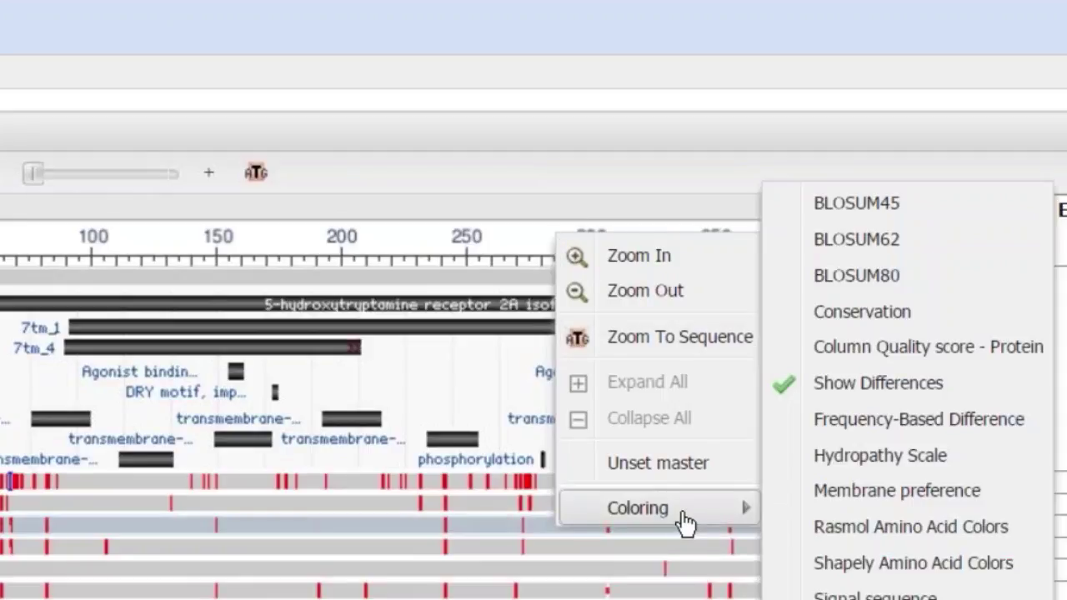
left_click(916, 463)
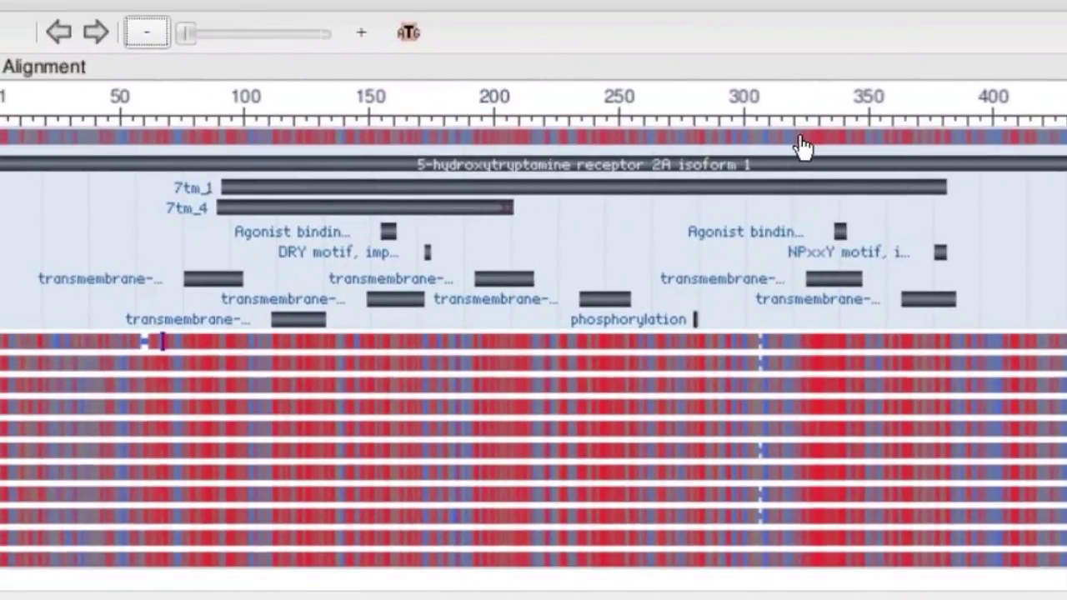
left_click(800, 146)
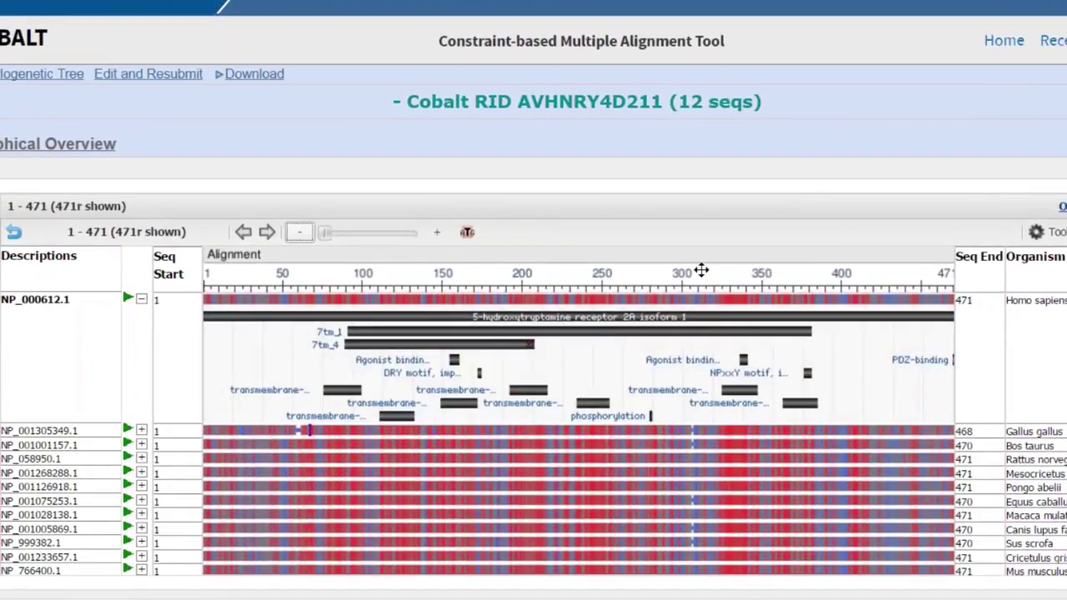
Expand the Gallus gallus row's features and zoom the alignment to sequence level at the human NPxxY motif.
mouse_move(949, 431)
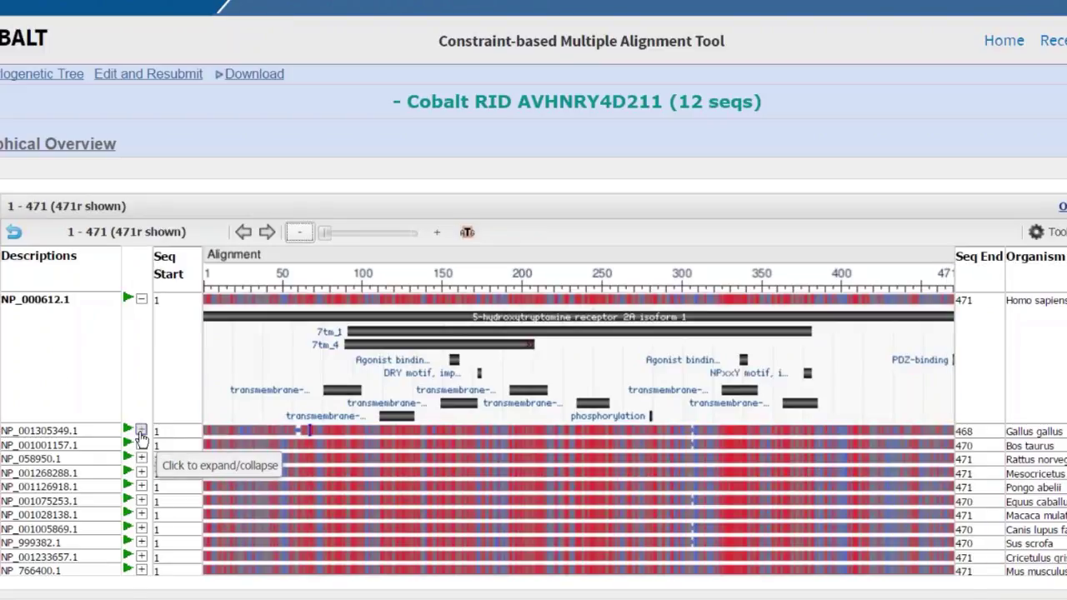
left_click(141, 431)
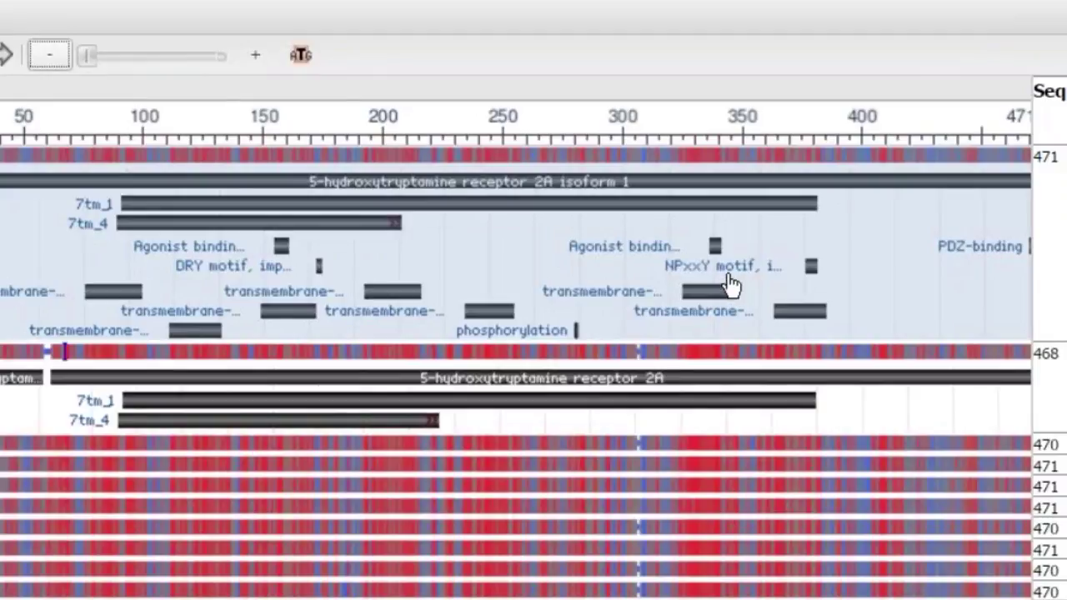
left_click(813, 244)
right_click(810, 148)
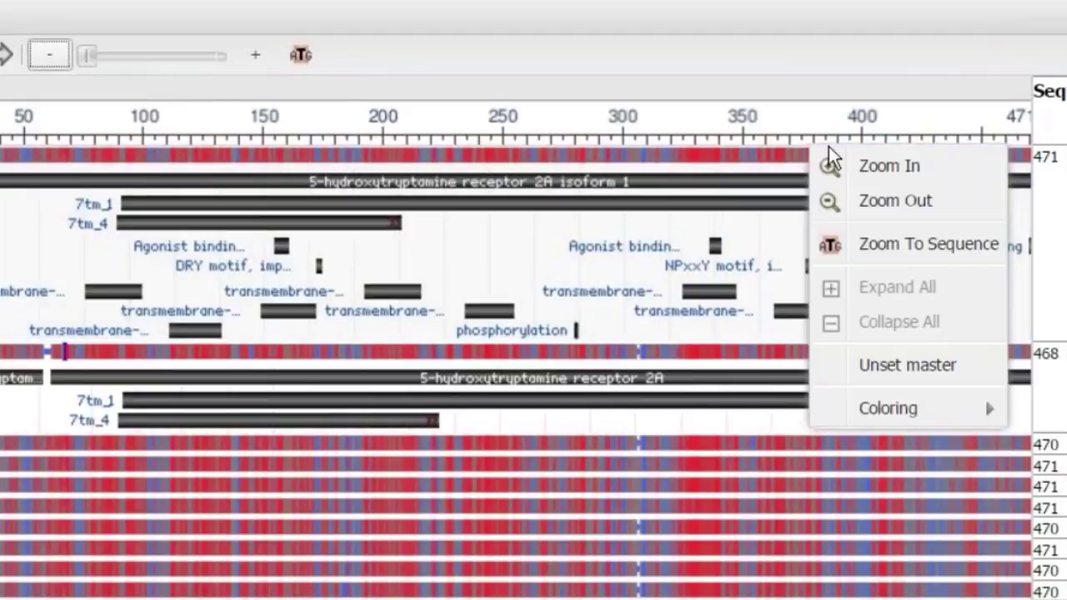
left_click(881, 245)
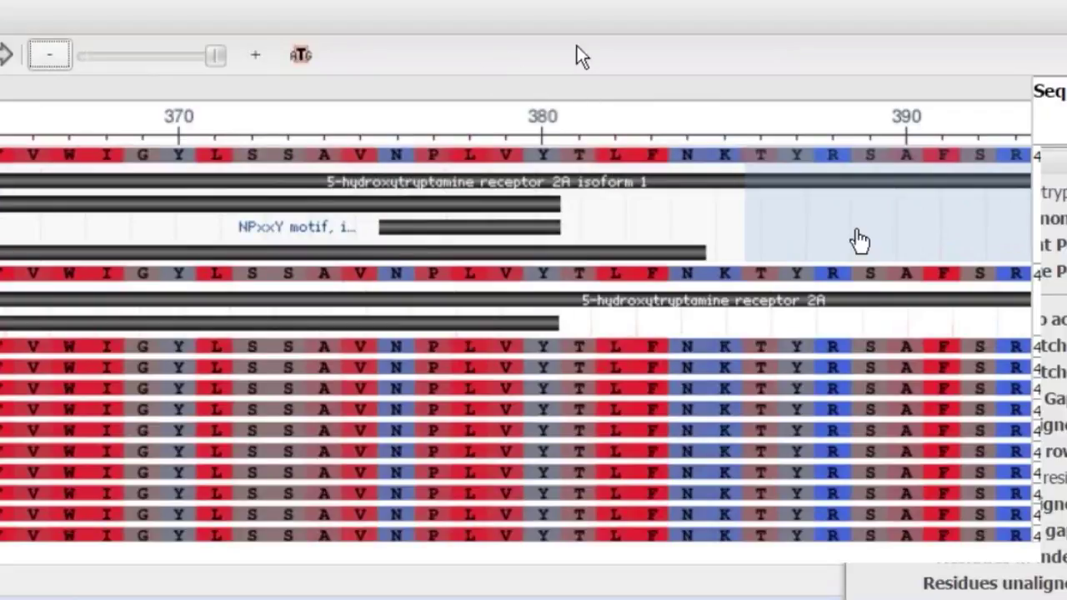
Change the coloring of the zoomed NPxxY motif region to Show Differences.
right_click(696, 130)
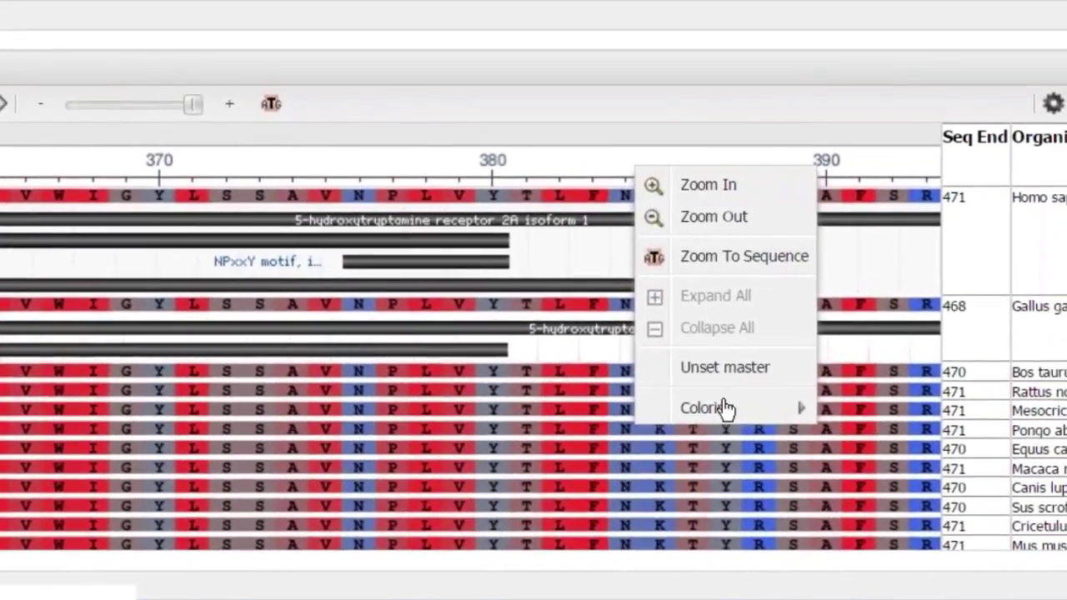
mouse_move(757, 399)
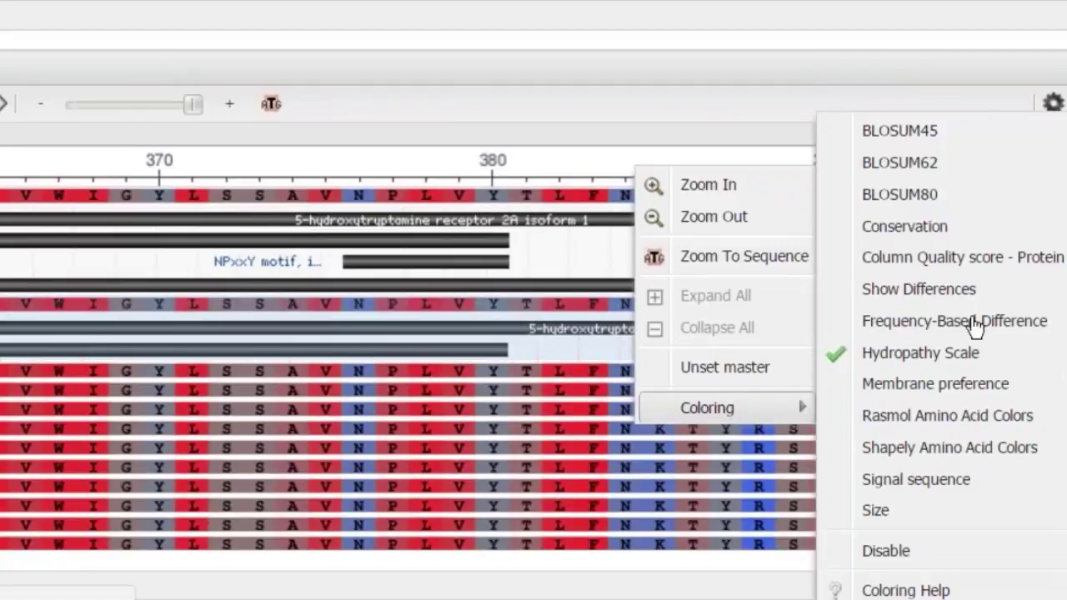
left_click(966, 296)
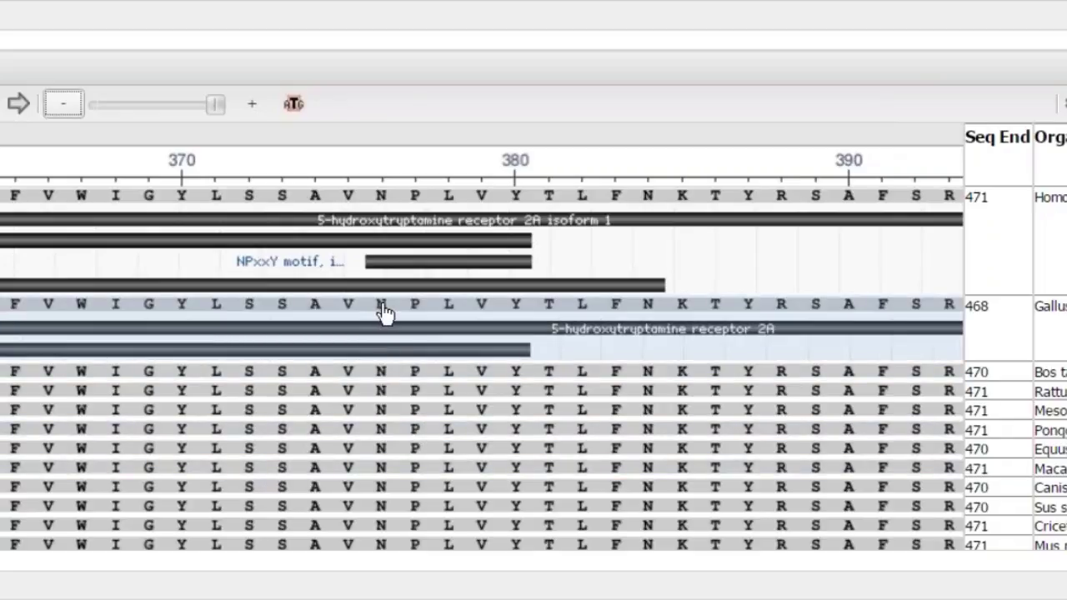
Inspect the details of the Gallus gallus residue at alignment position 376, using the pin on its information pop-up.
mouse_move(385, 312)
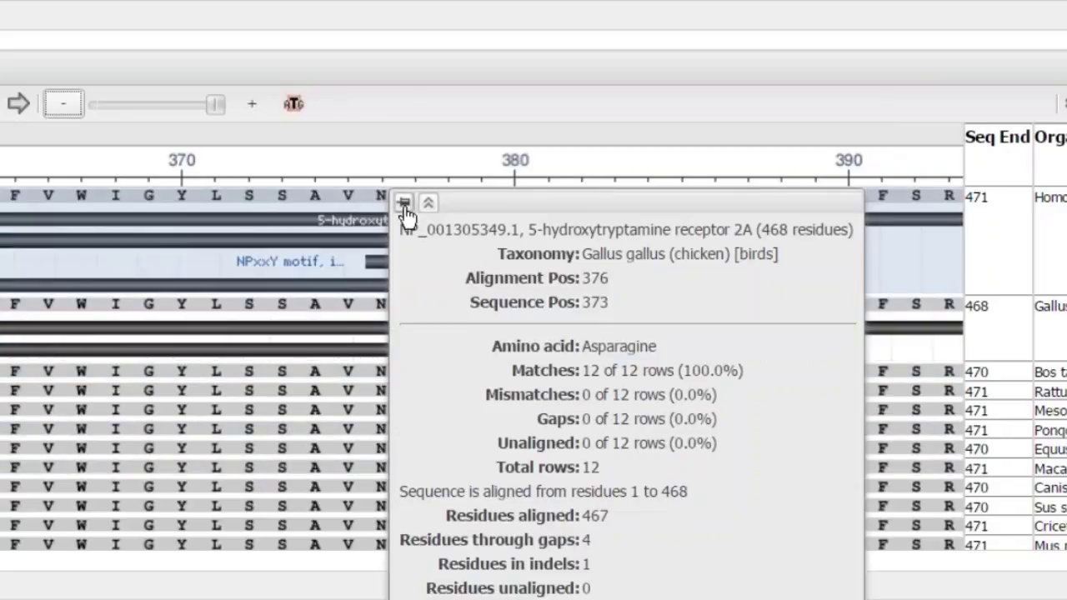
left_click(403, 205)
left_click(404, 204)
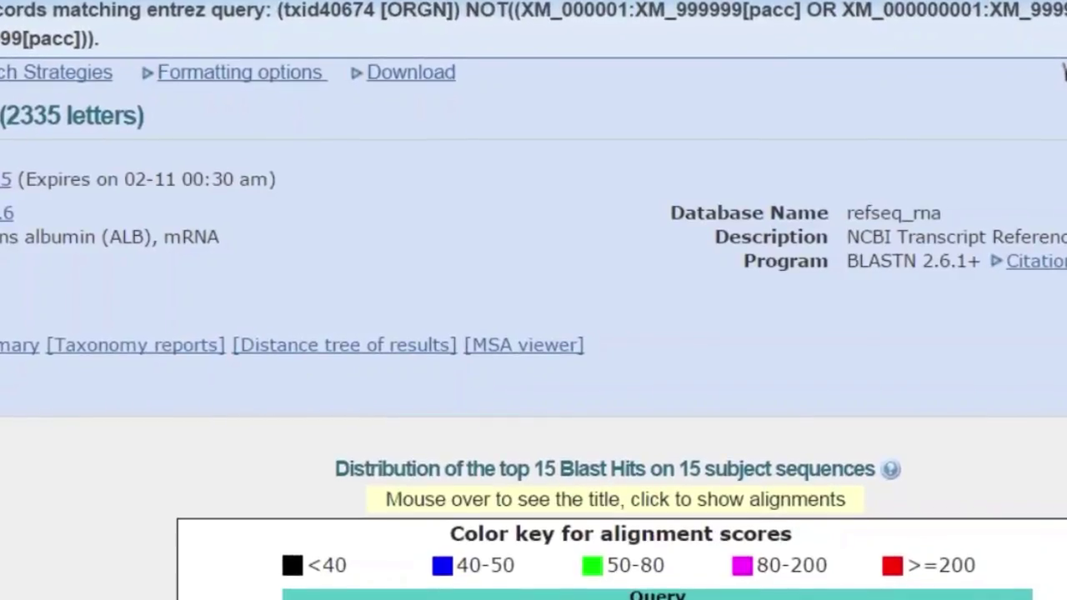
Open the albumin BLAST results in the MSA viewer and review the coloring methods available for the nucleotide alignment.
left_click(527, 348)
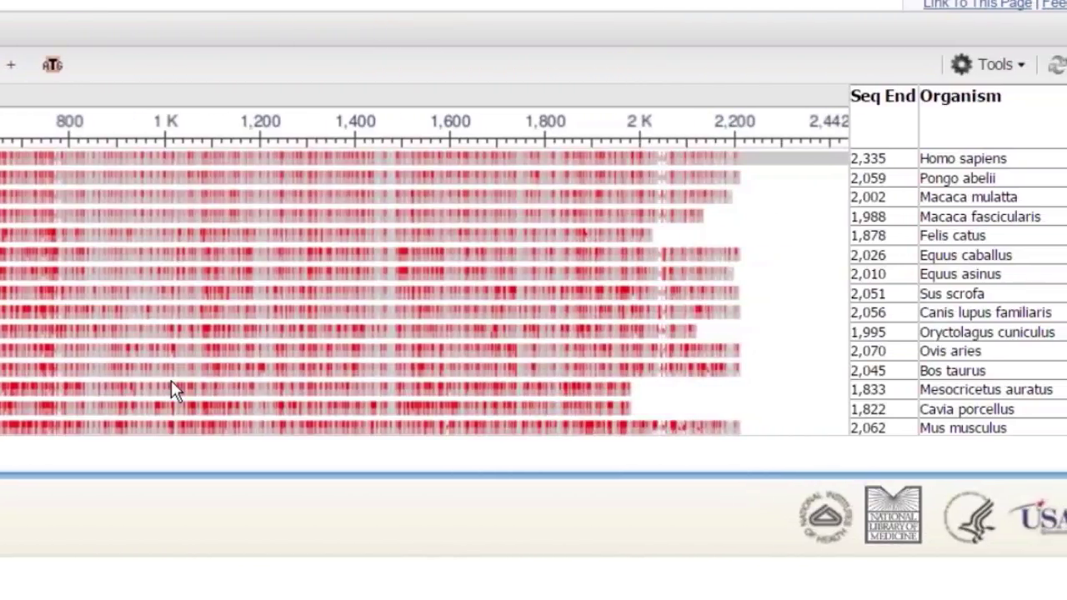
right_click(421, 125)
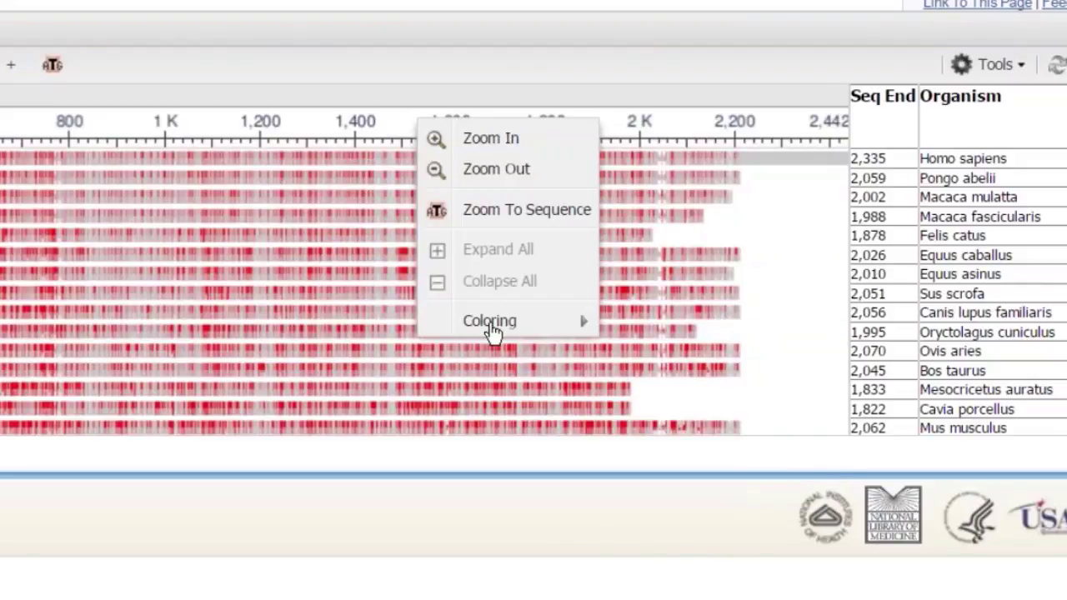
mouse_move(491, 329)
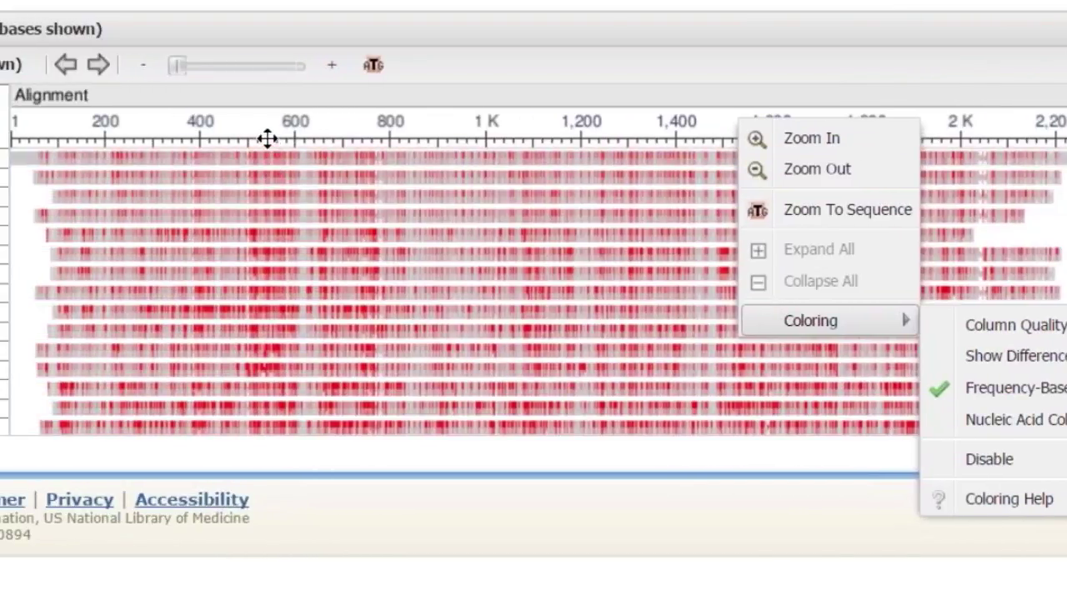
Zoom the albumin alignment to sequence level near position 540 and examine the bases and gaps up to about position 570.
right_click(271, 145)
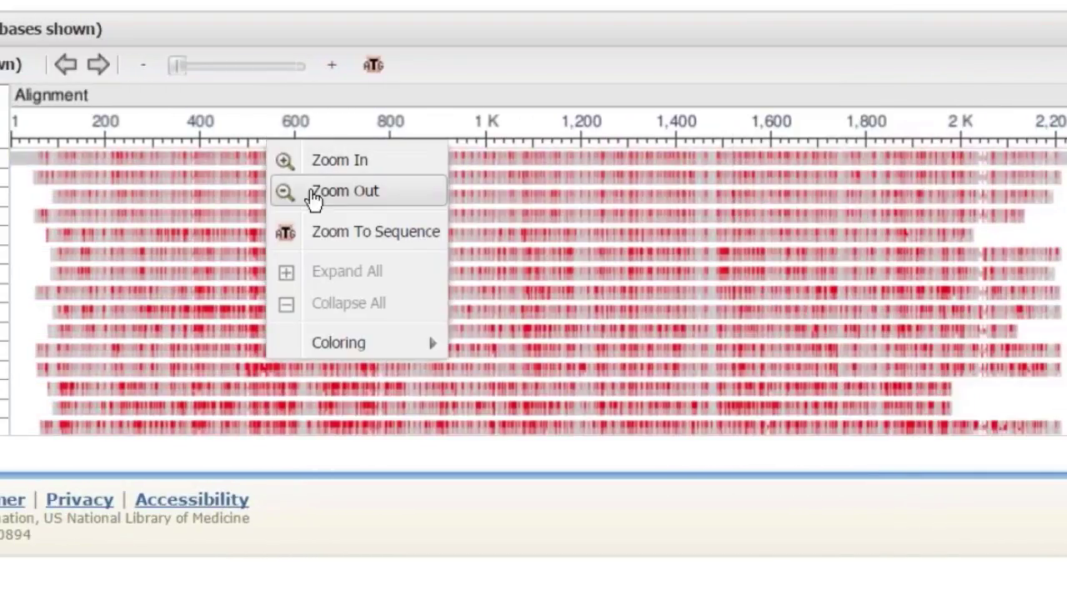
left_click(321, 237)
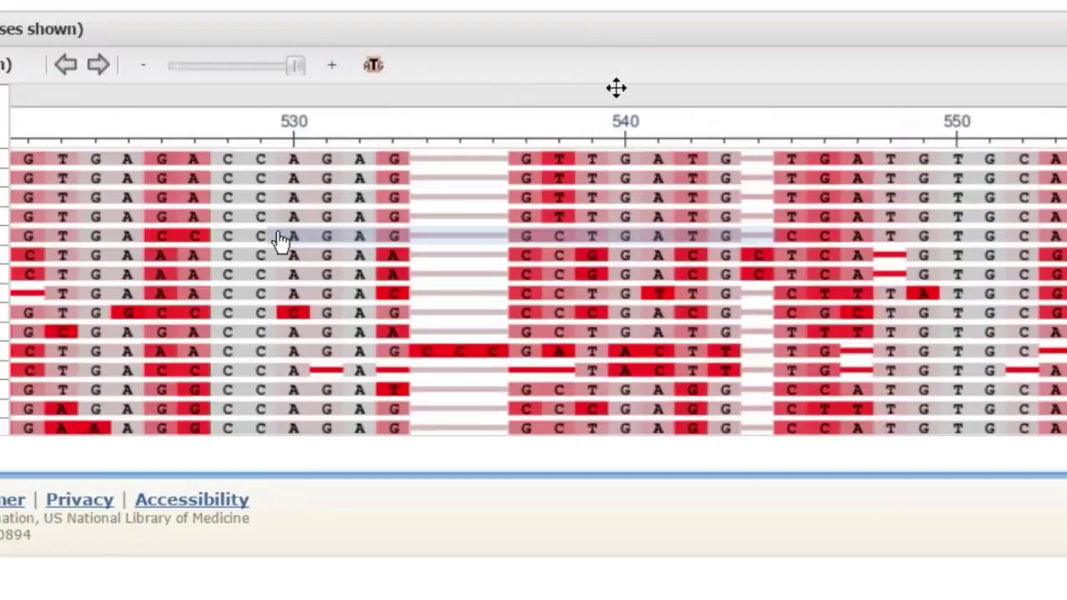
left_click_drag(760, 124, 259, 119)
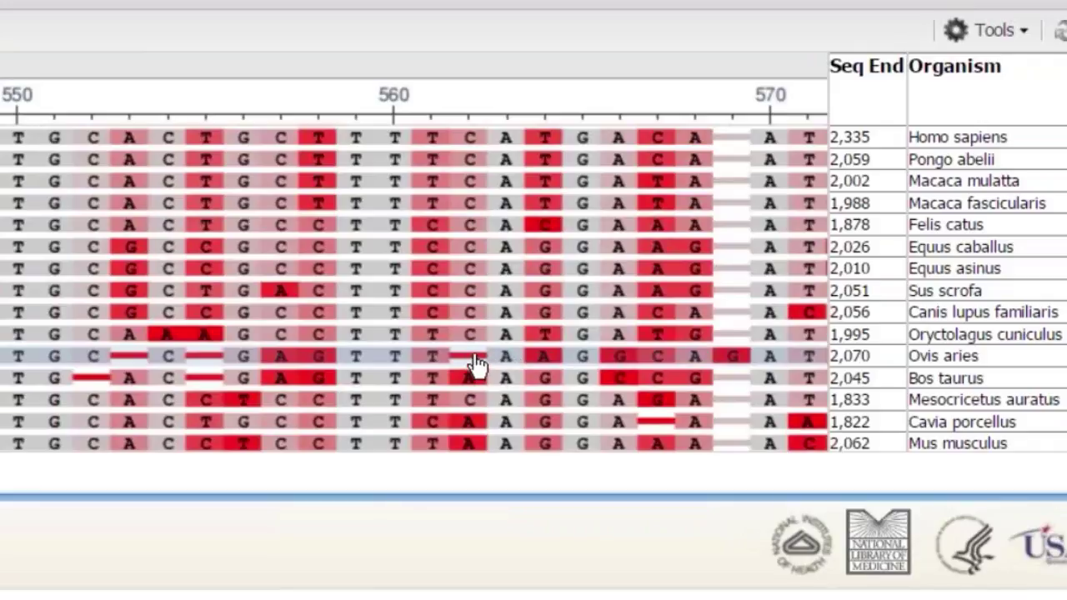
mouse_move(475, 364)
mouse_move(444, 376)
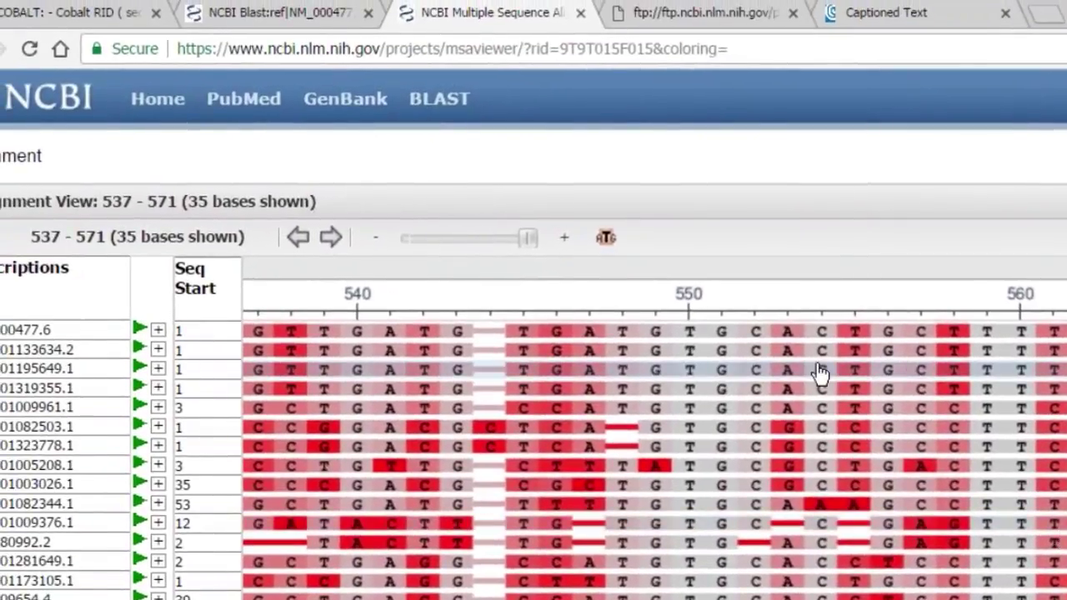
left_click(732, 49)
left_click(731, 49)
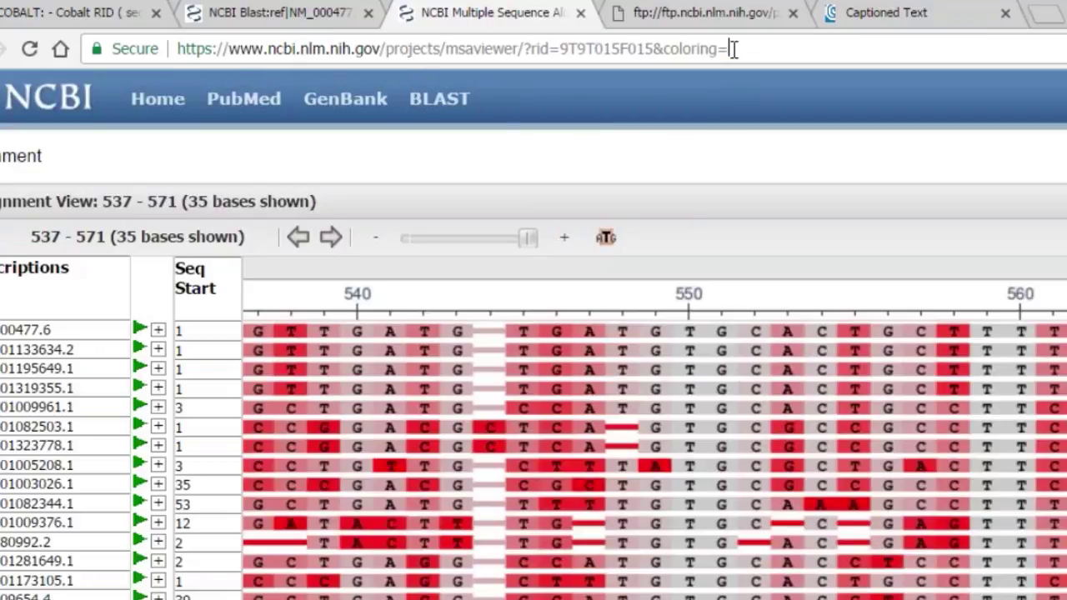
key("BackSpace")
key("BackSpace")
key("BackSpace")
key("BackSpace")
key("BackSpace")
key("BackSpace")
key("BackSpace")
key("BackSpace")
key("BackSpace")
key("BackSpace")
key("BackSpace")
key("BackSpace")
key("BackSpace")
key("BackSpace")
key("BackSpace")
key("BackSpace")
key("BackSpace")
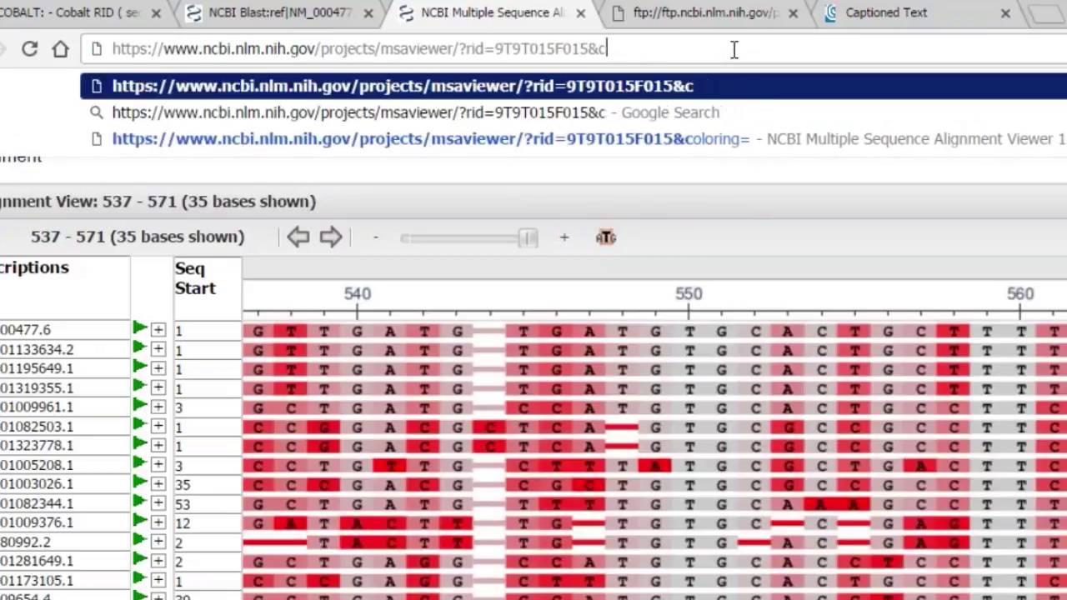
key("BackSpace")
key("BackSpace")
key("BackSpace")
key("BackSpace")
key("BackSpace")
key("BackSpace")
key("BackSpace")
key("BackSpace")
key("BackSpace")
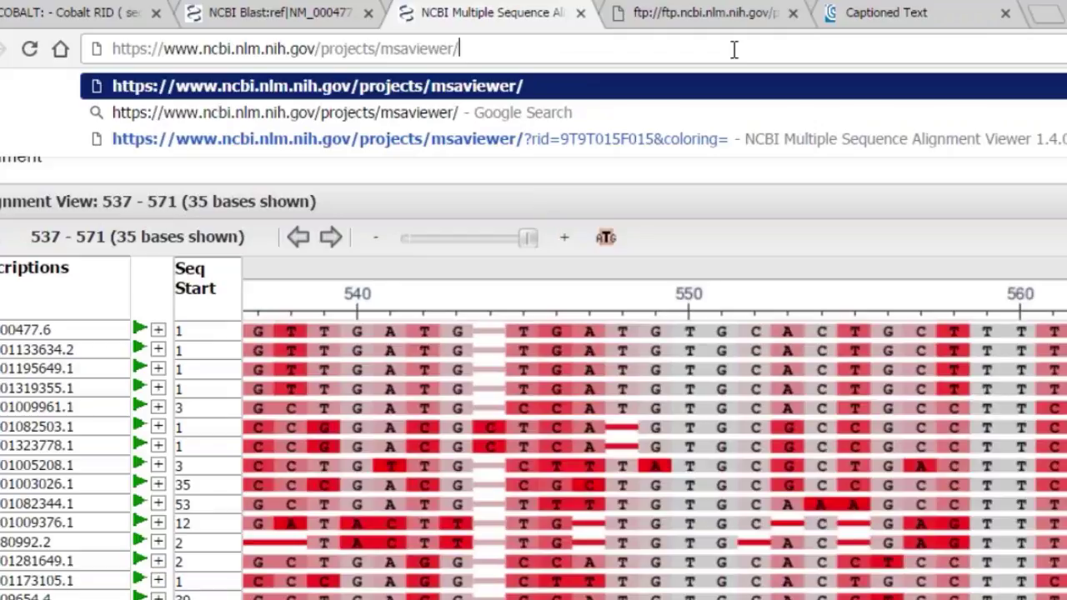
key("Return")
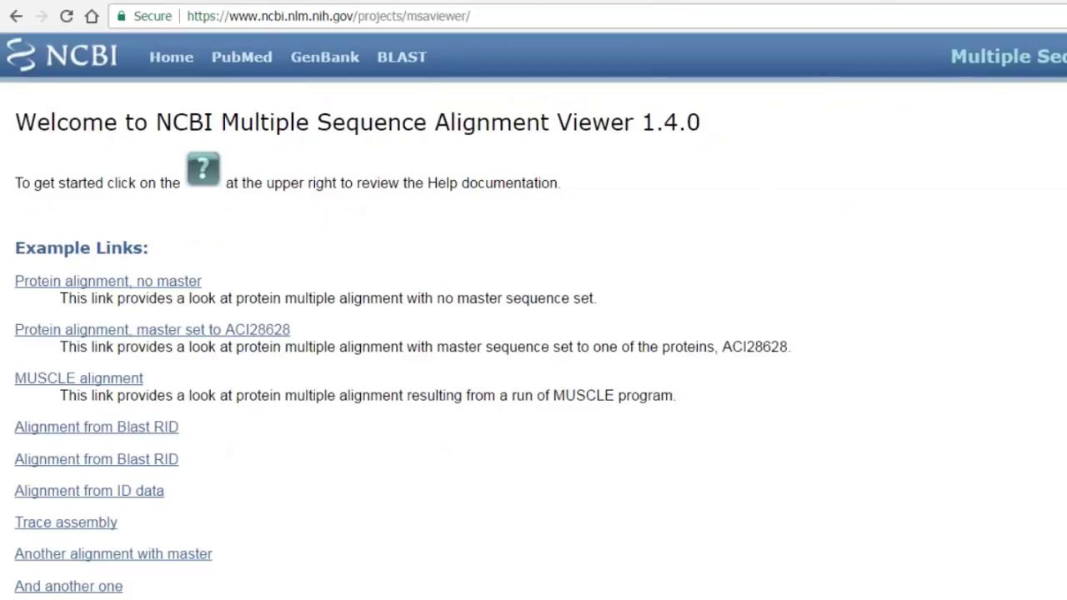
Upload the data file alb_mrna.aln from the Feb22_MSAV folder inside Webinars to display it as an alignment.
scroll(185, 467, "down", 4)
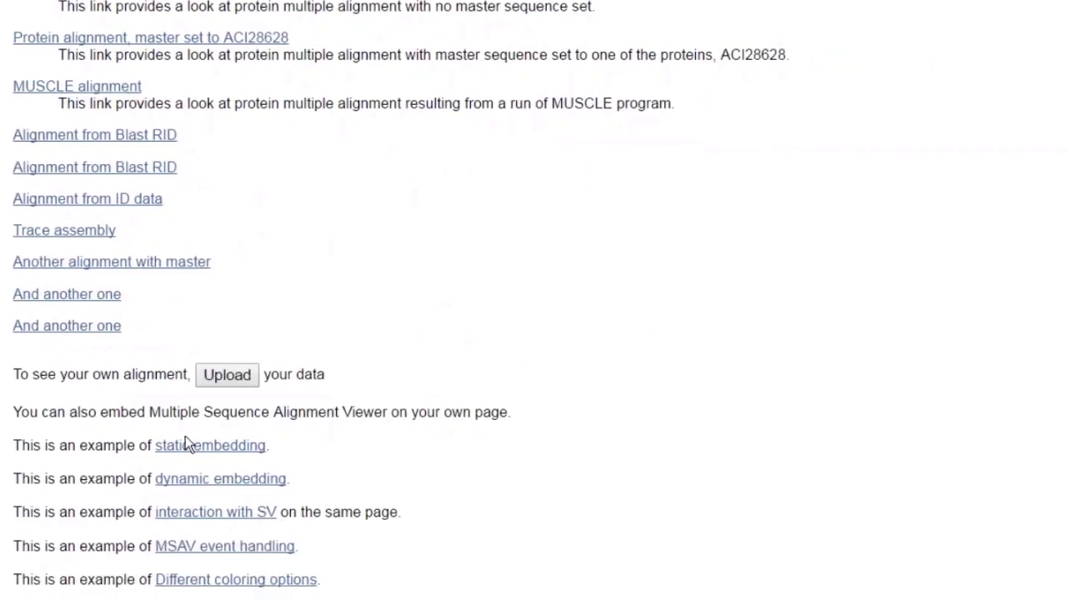
left_click(213, 372)
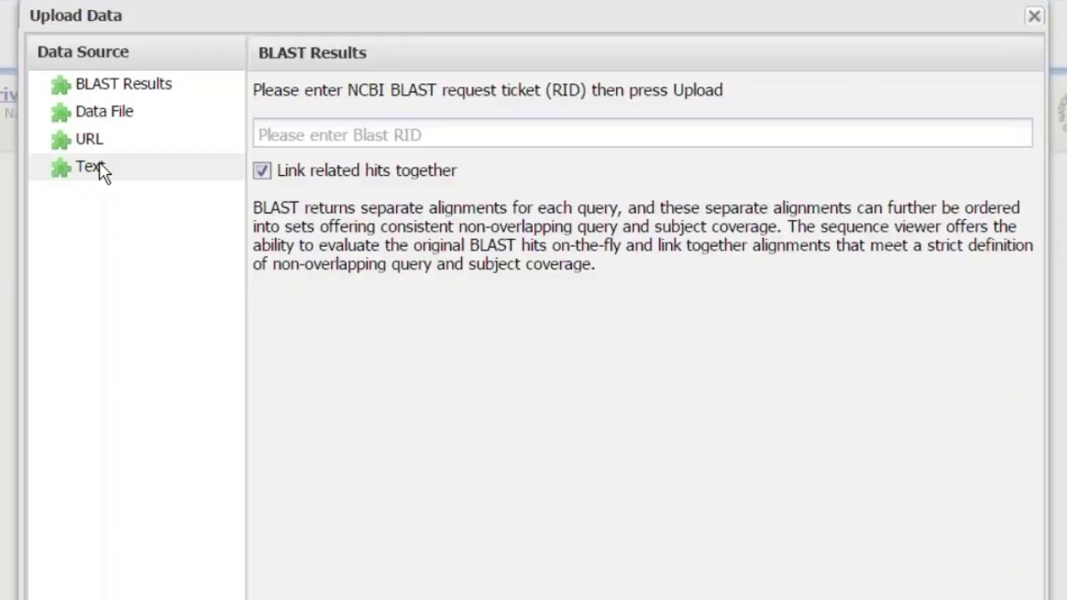
left_click(122, 121)
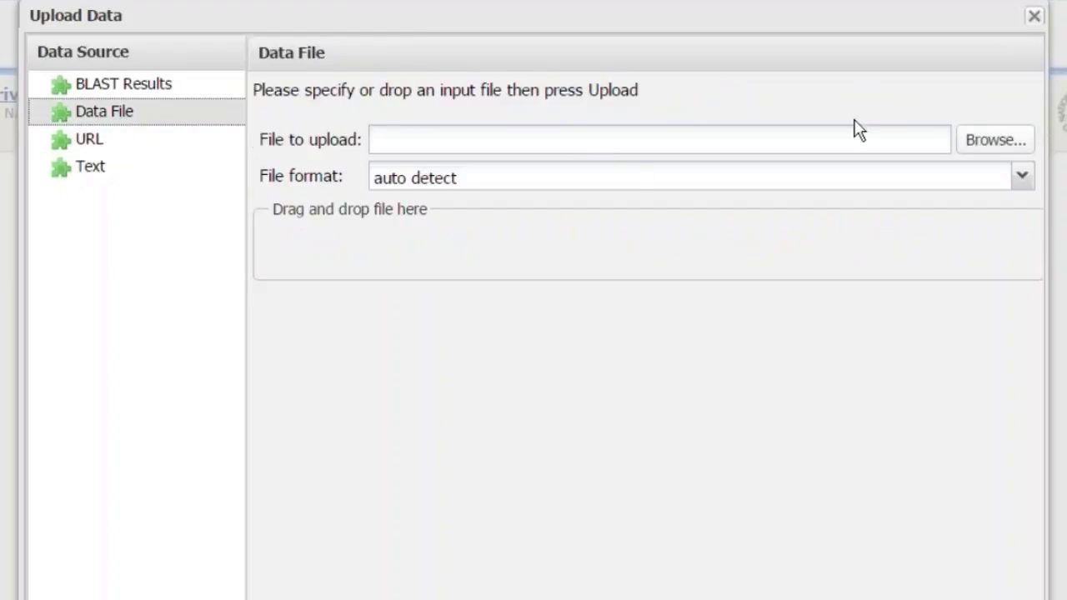
left_click(1000, 140)
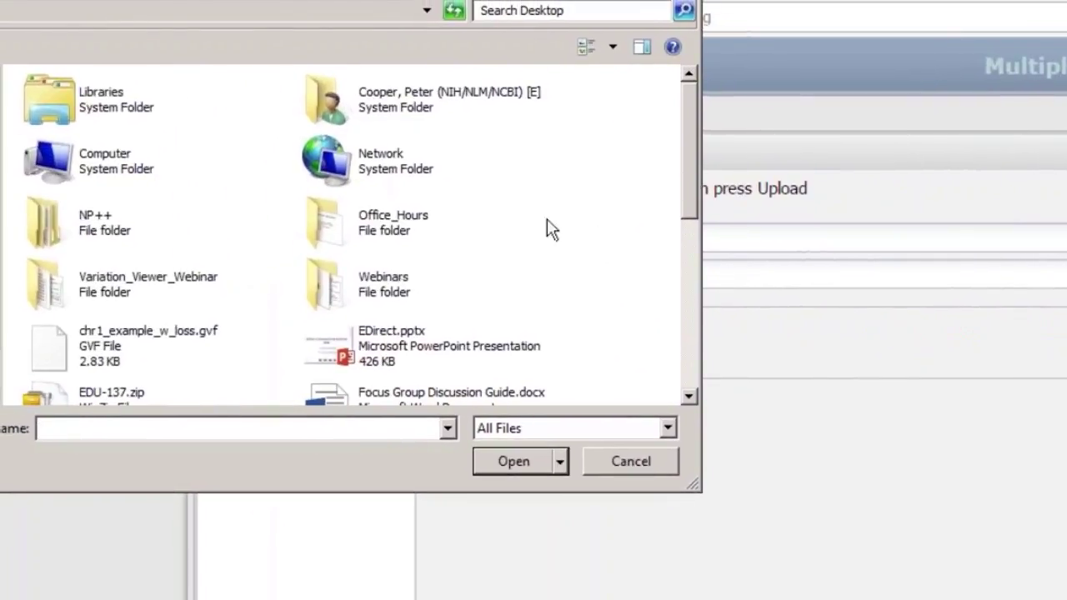
double_click(382, 284)
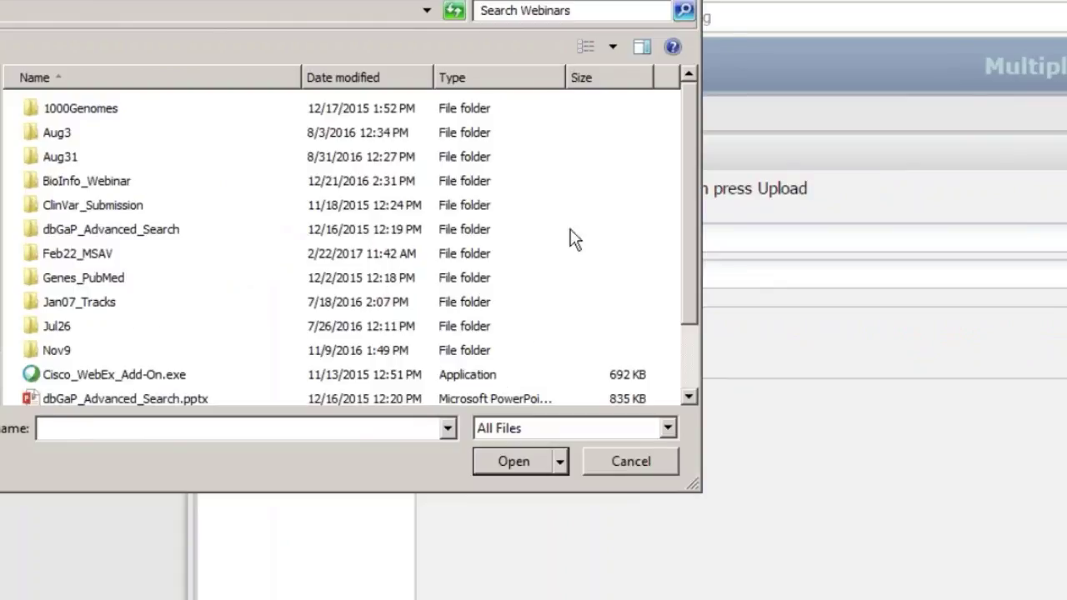
double_click(99, 254)
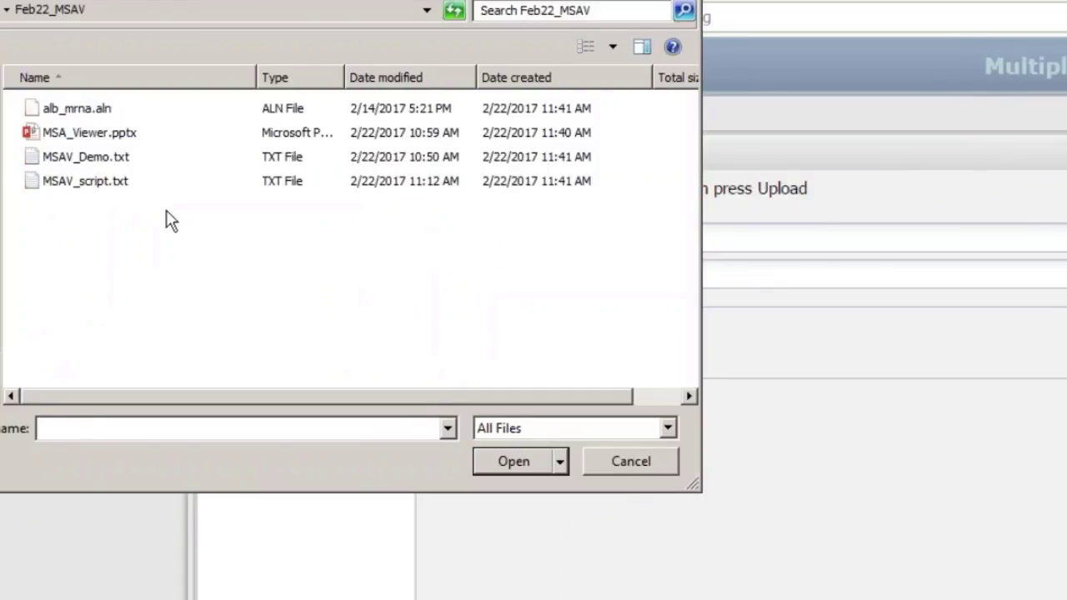
left_click(103, 111)
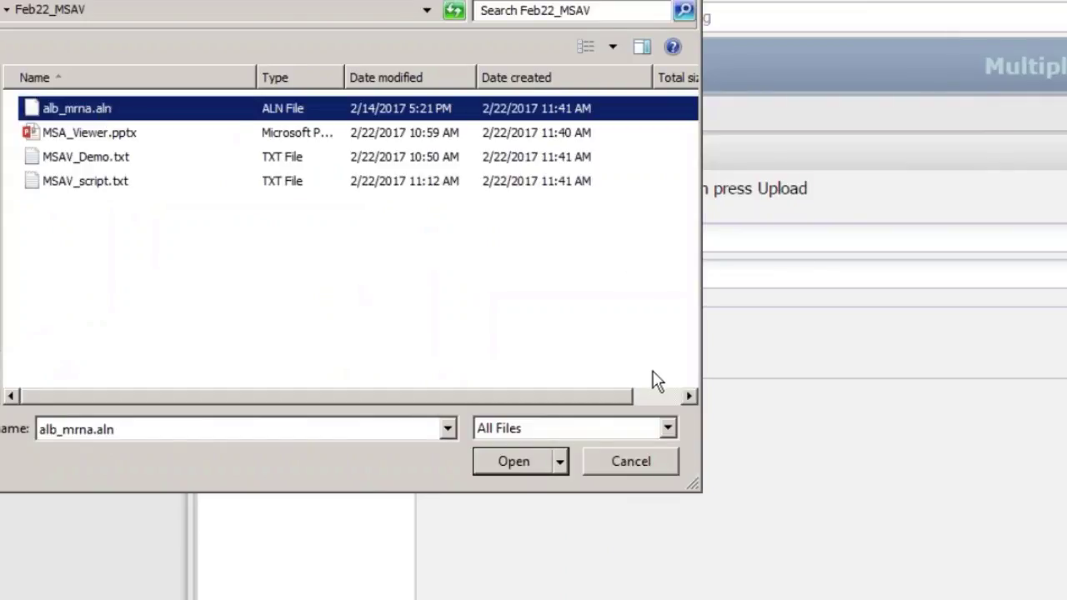
left_click(527, 462)
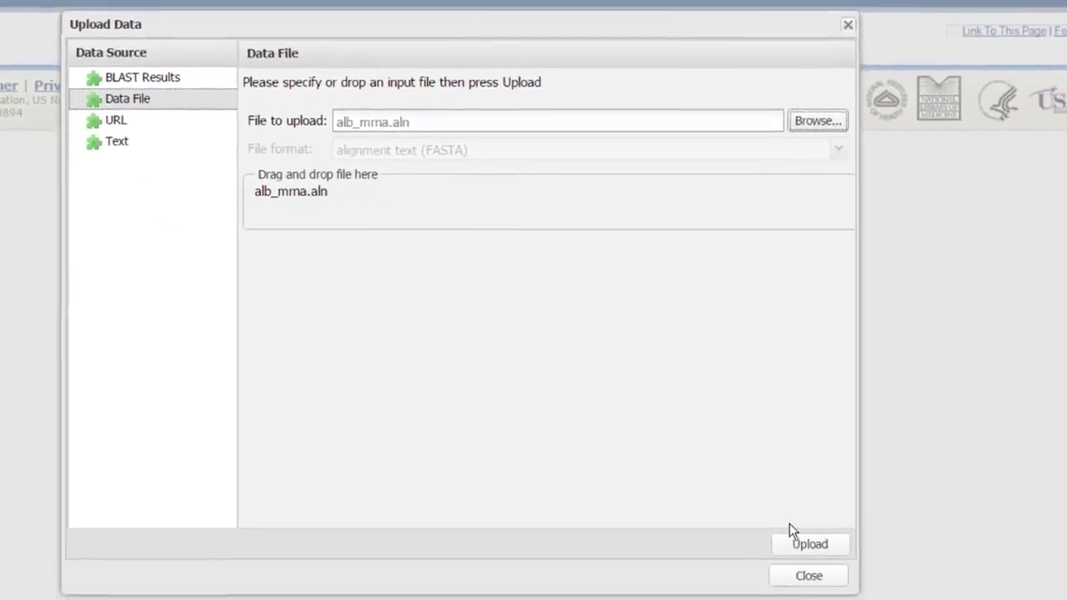
left_click(810, 547)
left_click(804, 576)
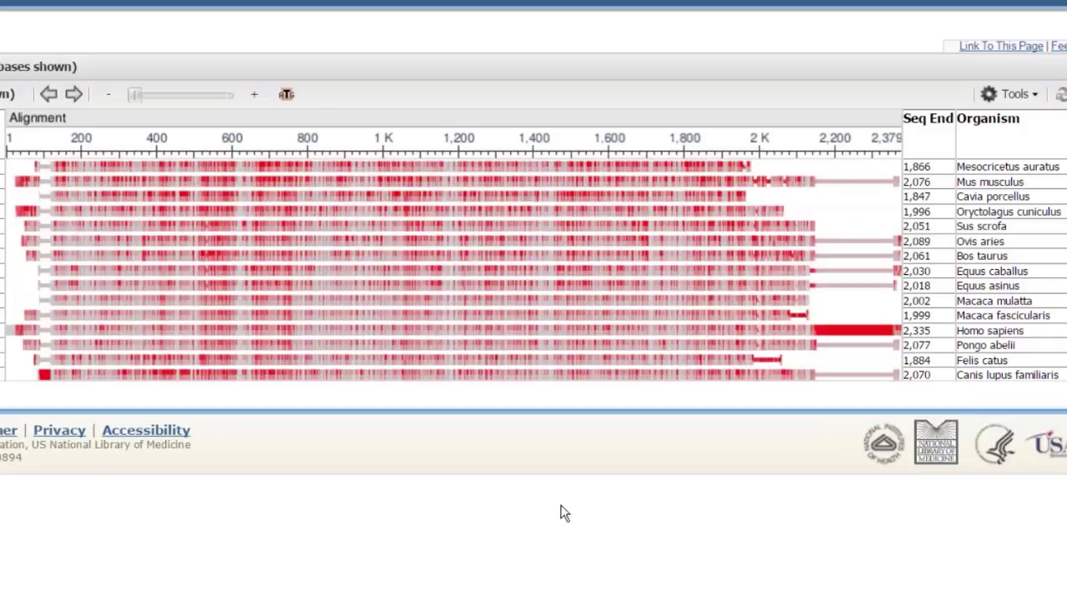
Zoom the uploaded alignment to sequence level around positions 530 to 550 and inspect the Mus musculus base details at alignment position 555.
right_click(214, 152)
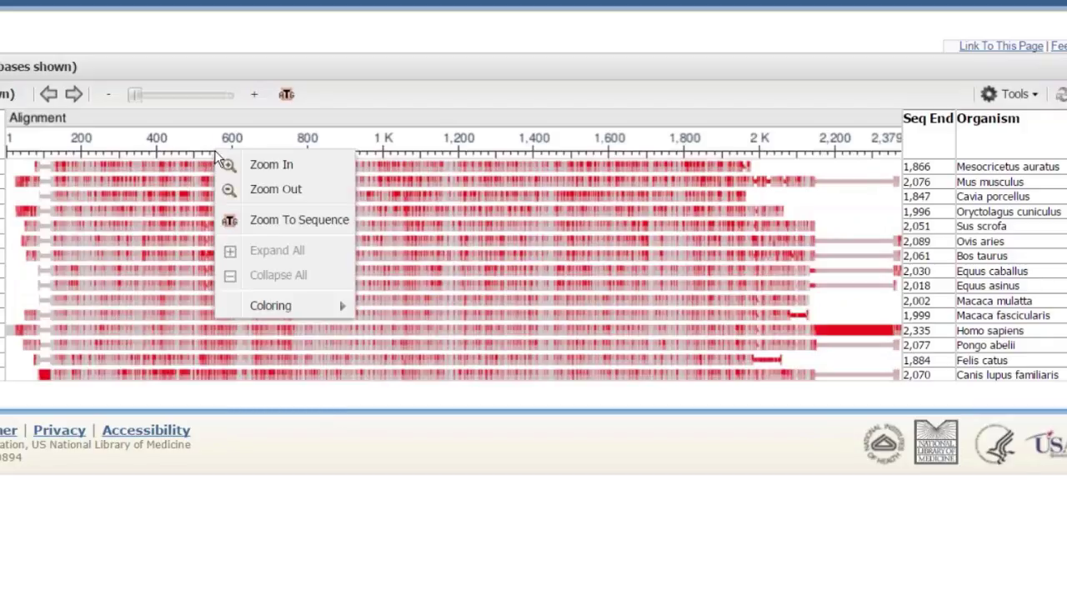
left_click(261, 223)
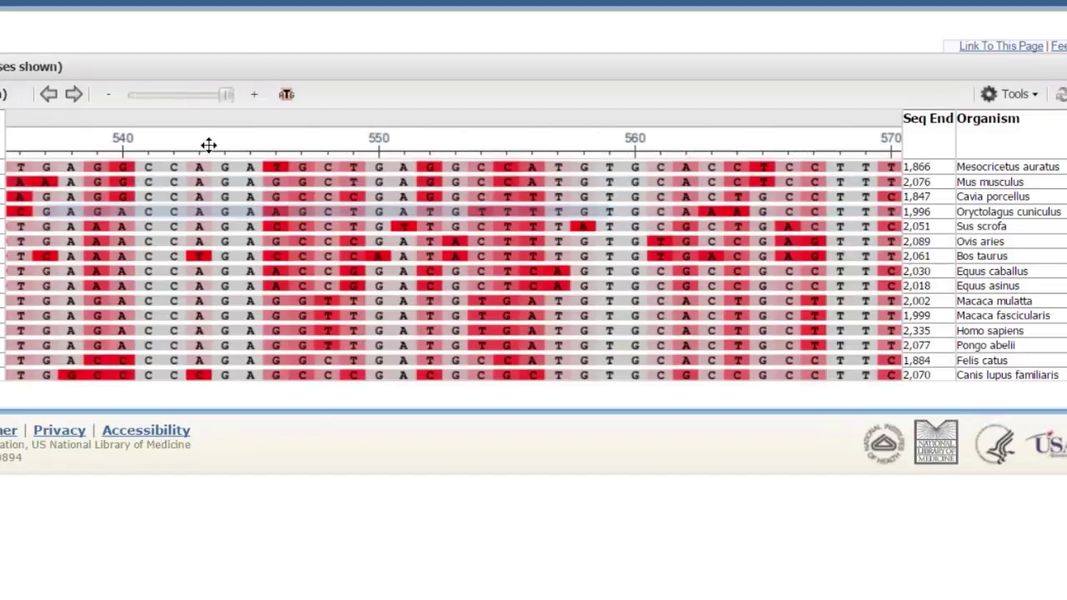
left_click_drag(202, 138, 469, 147)
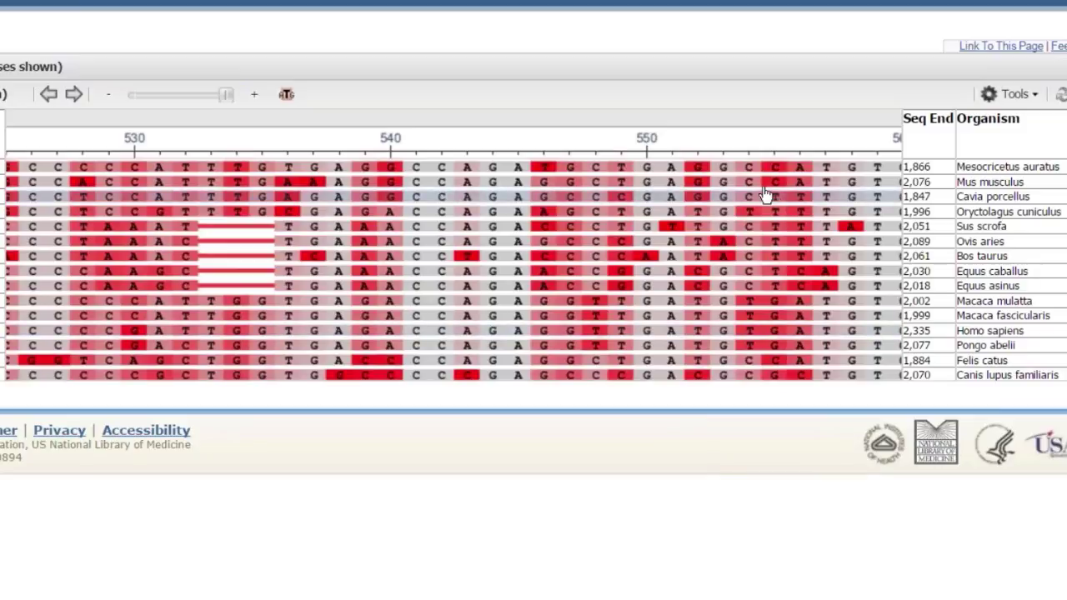
mouse_move(765, 190)
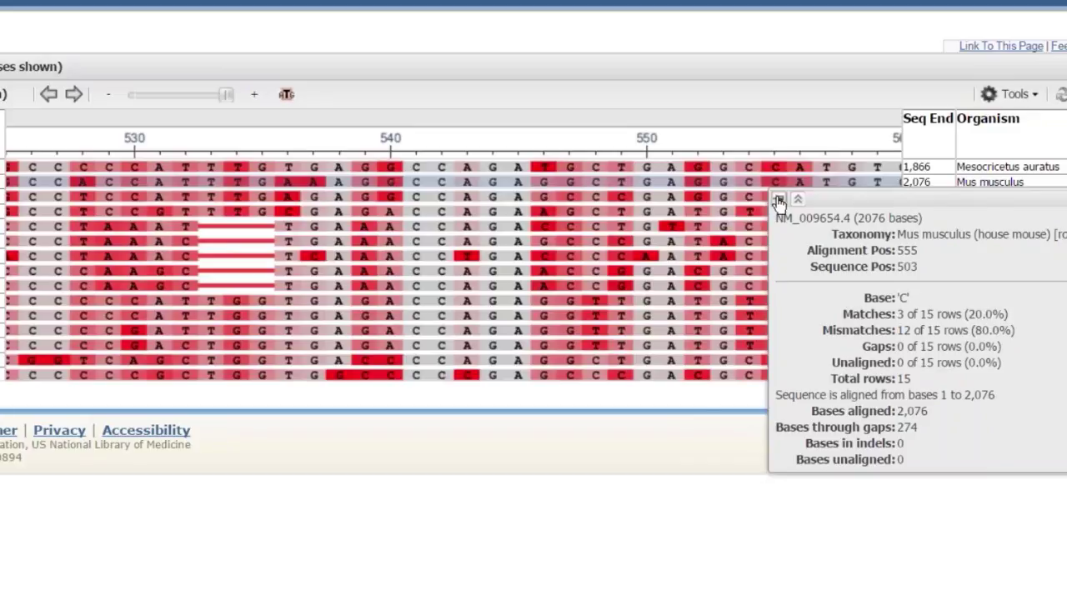
left_click(779, 201)
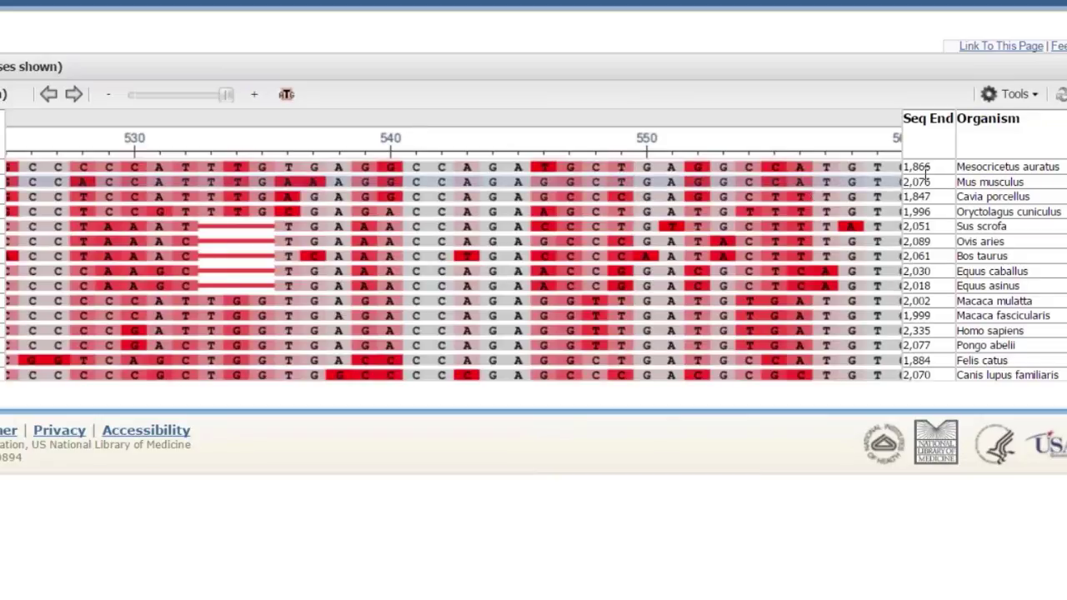
Set the Bos taurus sequence NM_180992.2 as master and examine the marked insertions in the other rows just before position 450.
right_click(839, 265)
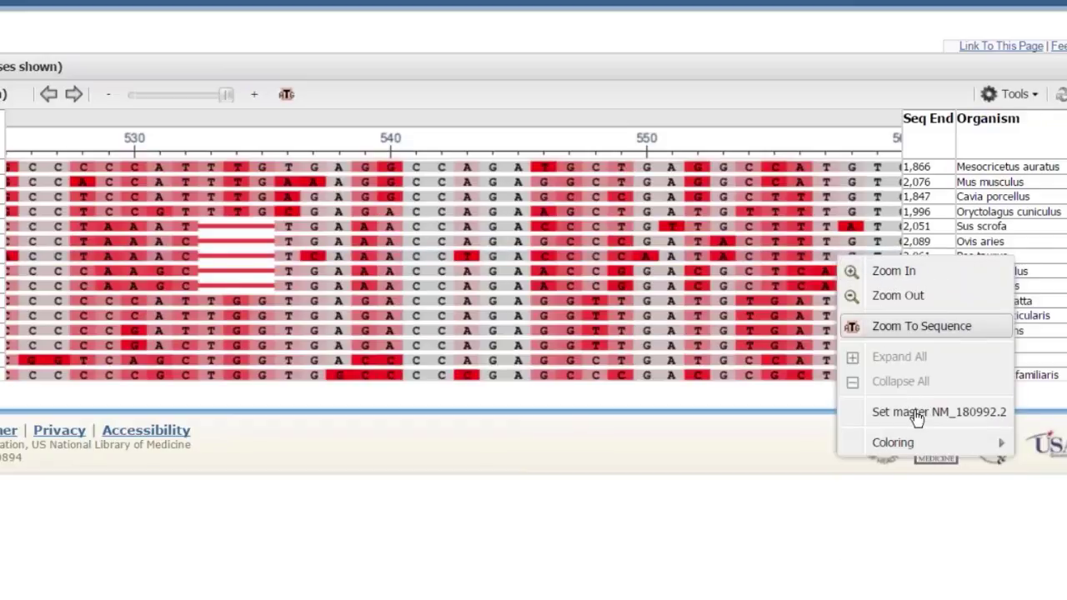
left_click(917, 412)
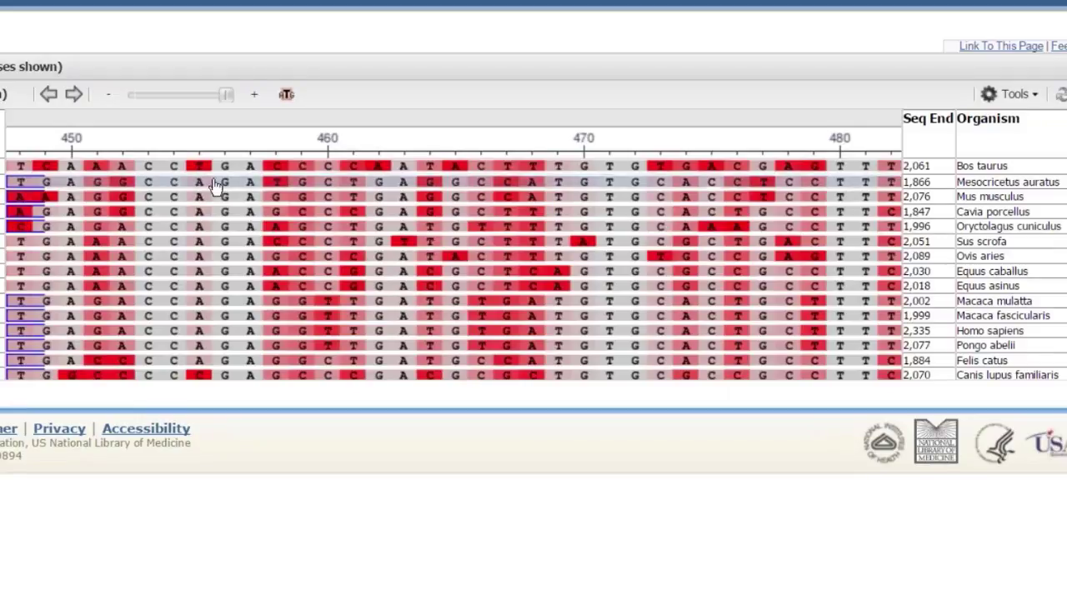
left_click_drag(209, 140, 517, 141)
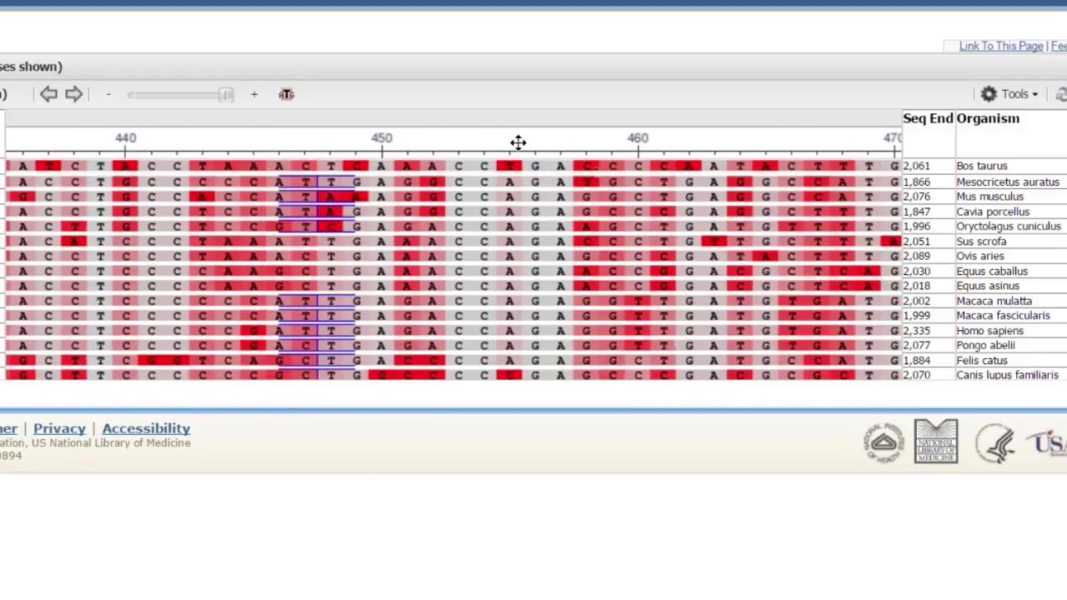